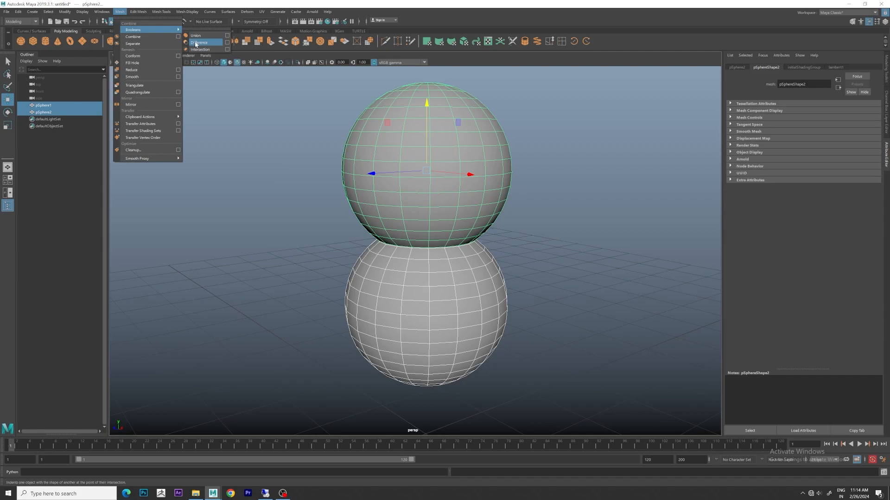
Subtract the upper sphere from the lower one with a Boolean Difference and show the resulting mesh in smooth preview
{"action": "left_click_drag", "start_coordinate": [472, 181], "coordinate": [491, 201], "text": "alt"}
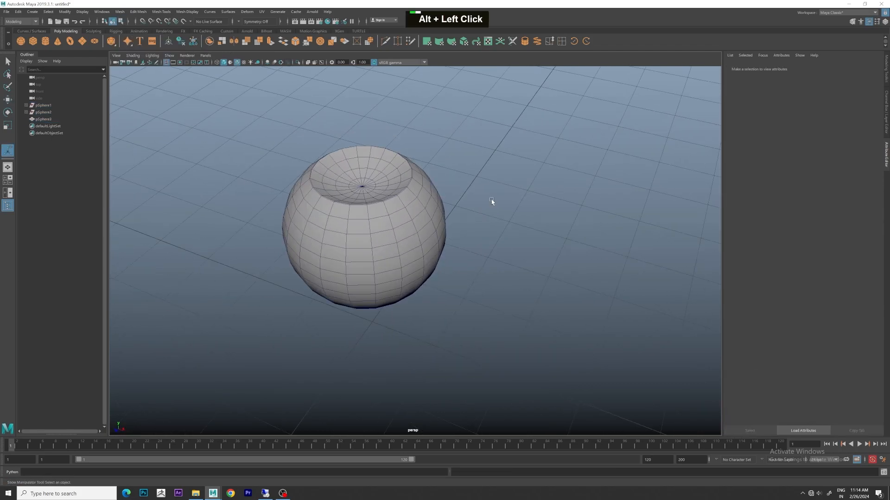
{"action": "middle_click_drag", "start_coordinate": [490, 200], "coordinate": [437, 248], "text": "alt"}
{"action": "left_click", "coordinate": [542, 165]}
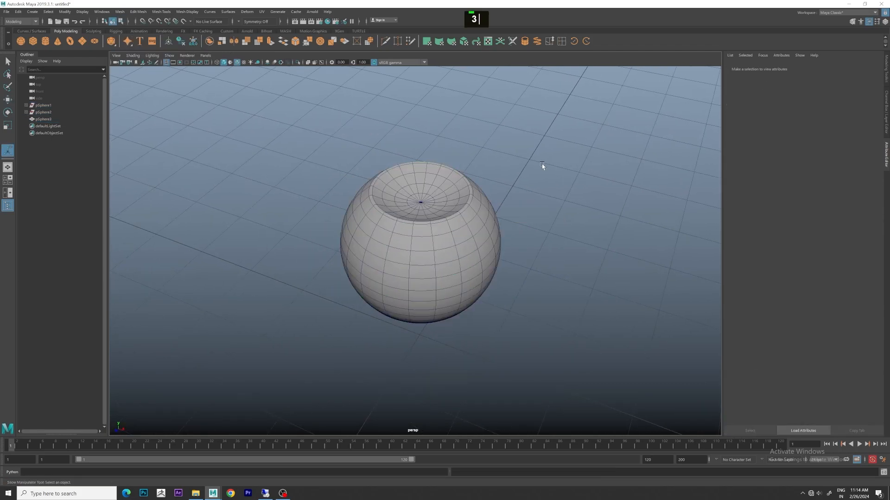
{"action": "left_click_drag", "start_coordinate": [542, 165], "coordinate": [513, 171], "text": "alt"}
{"action": "middle_click_drag", "start_coordinate": [512, 171], "coordinate": [447, 181], "text": "alt"}
{"action": "left_click_drag", "start_coordinate": [447, 181], "coordinate": [482, 218], "text": "alt"}
Create a new polygon sphere and raise it to about 1.76 on Y so that it encloses the hollowed sphere
{"action": "scroll", "coordinate": [476, 188], "scroll_direction": "down", "scroll_amount": 5}
{"action": "left_click", "coordinate": [21, 41]}
{"action": "scroll", "coordinate": [424, 312], "scroll_direction": "up", "scroll_amount": 3}
{"action": "key", "text": "w"}
{"action": "left_click_drag", "start_coordinate": [412, 312], "coordinate": [419, 201]}
Assign a new aiStandardSurface material to the new sphere and freeze the sphere's transformations
{"action": "double_click", "coordinate": [413, 220]}
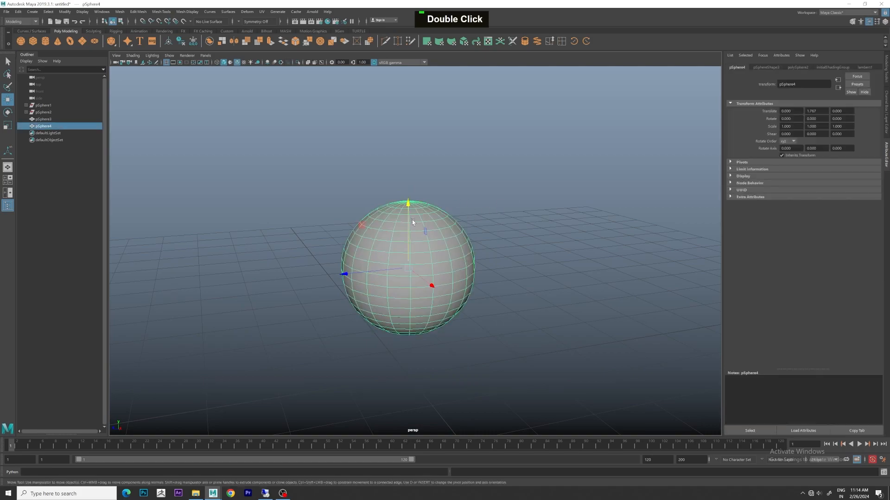
{"action": "right_click_drag", "start_coordinate": [412, 219], "coordinate": [417, 401]}
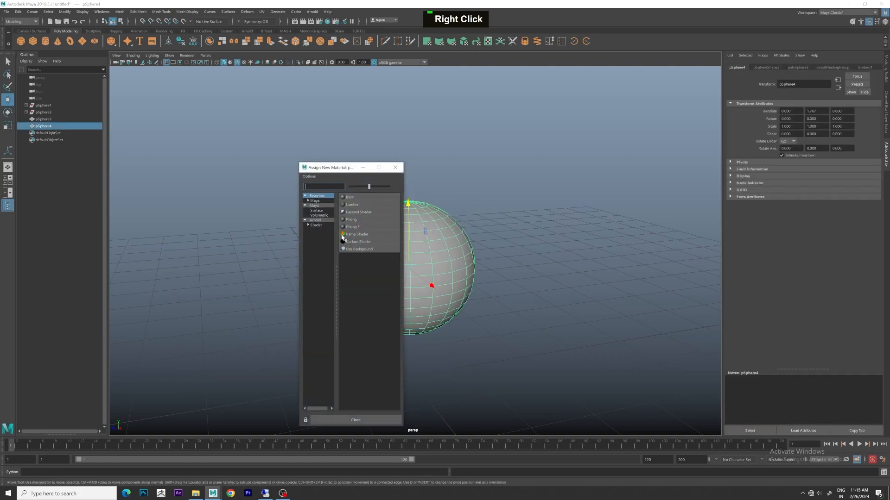
{"action": "left_click", "coordinate": [317, 221]}
{"action": "left_click", "coordinate": [364, 294]}
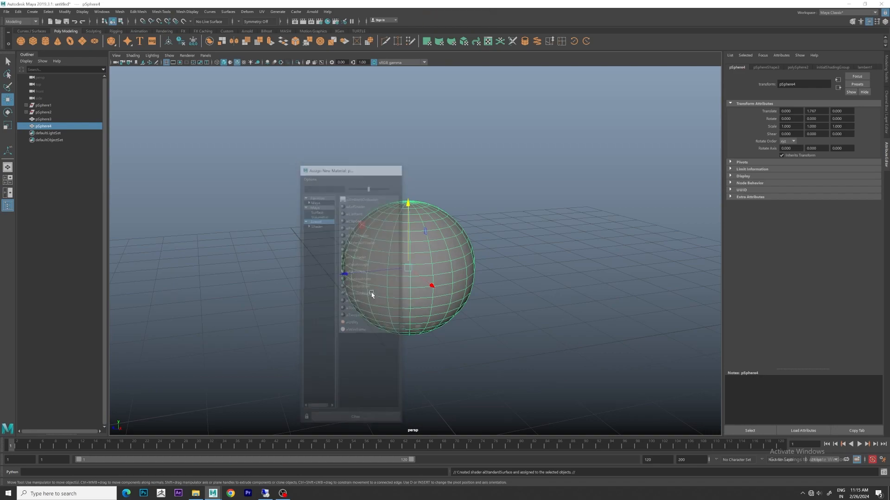
{"action": "left_click", "coordinate": [193, 42]}
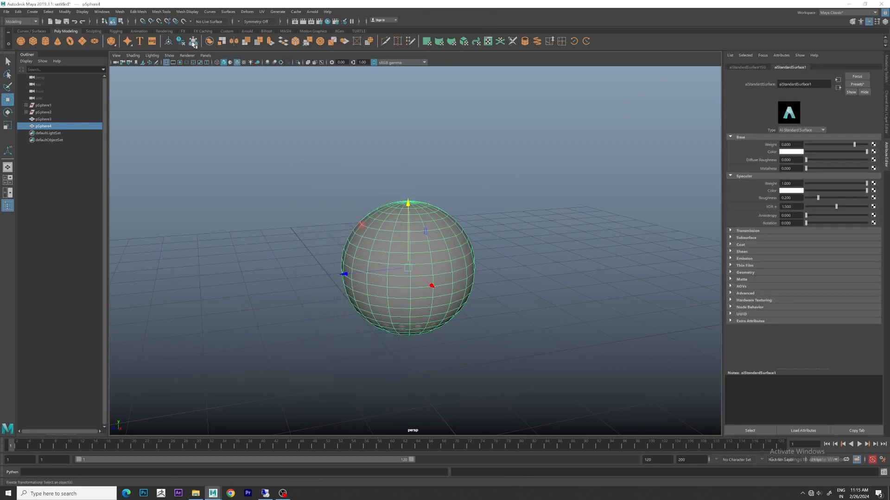
Replace the new material's settings with the Frosted_Glass preset
{"action": "left_click", "coordinate": [857, 85]}
{"action": "mouse_move", "coordinate": [839, 204]}
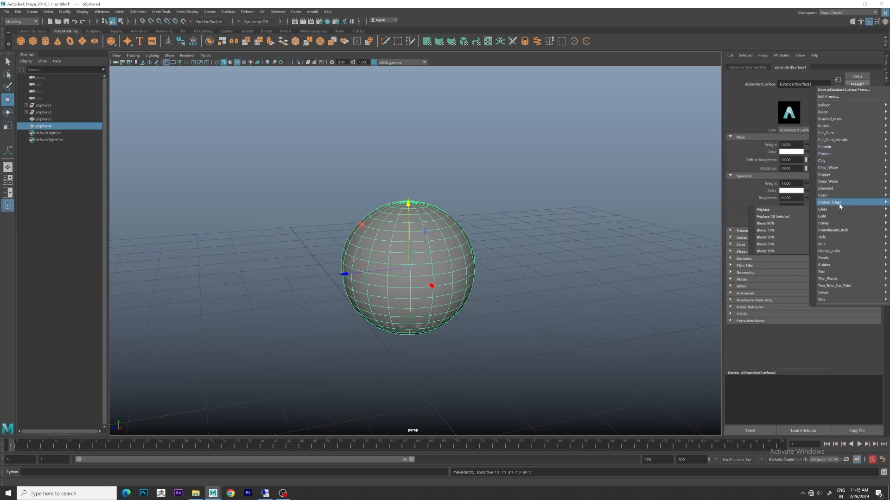
{"action": "left_click", "coordinate": [783, 204]}
Turn off the wireframe-on-shaded display in the perspective view
{"action": "left_click", "coordinate": [530, 153]}
{"action": "mouse_move", "coordinate": [530, 152]}
{"action": "left_mouse_down", "text": "alt"}
{"action": "mouse_move", "coordinate": [570, 165]}
{"action": "mouse_move", "coordinate": [540, 164]}
{"action": "mouse_move", "coordinate": [519, 148]}
{"action": "mouse_move", "coordinate": [509, 158]}
{"action": "mouse_move", "coordinate": [509, 149]}
{"action": "left_mouse_up", "text": "alt"}
{"action": "left_click", "coordinate": [238, 62]}
Scale the glass sphere uniformly to 1.008 and lower it to about -0.014 on Y
{"action": "left_click", "coordinate": [466, 241]}
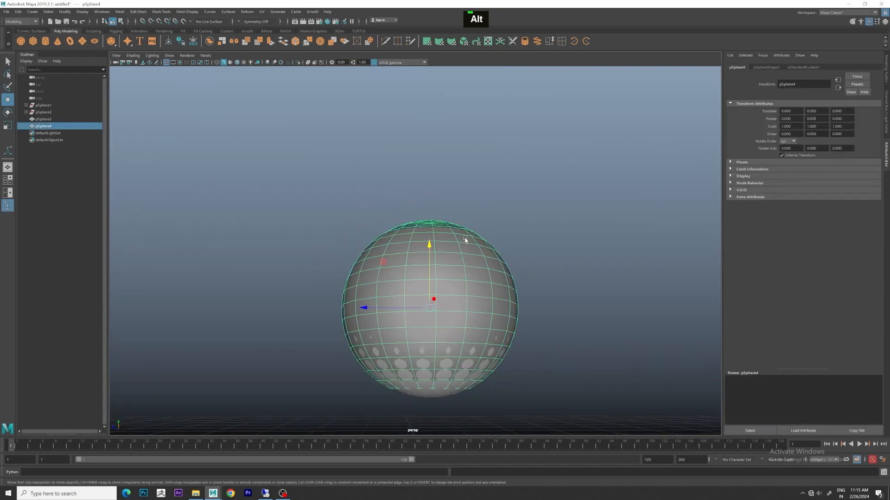
{"action": "left_click_drag", "start_coordinate": [429, 245], "coordinate": [429, 246]}
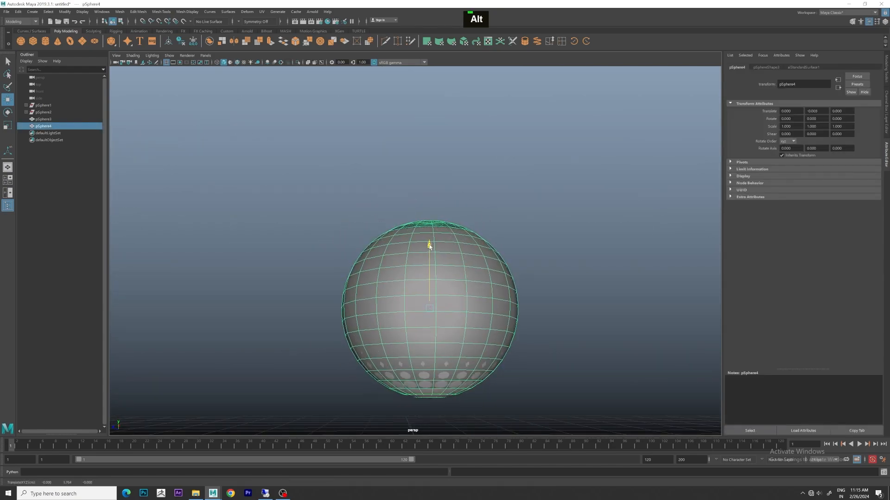
{"action": "key", "text": "r"}
{"action": "left_click_drag", "start_coordinate": [428, 311], "coordinate": [430, 312]}
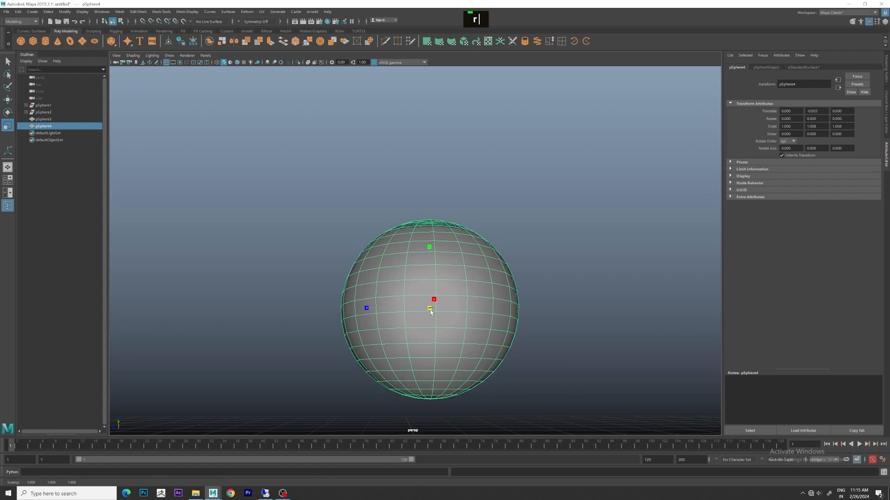
{"action": "key", "text": "w"}
{"action": "left_click_drag", "start_coordinate": [428, 256], "coordinate": [428, 254]}
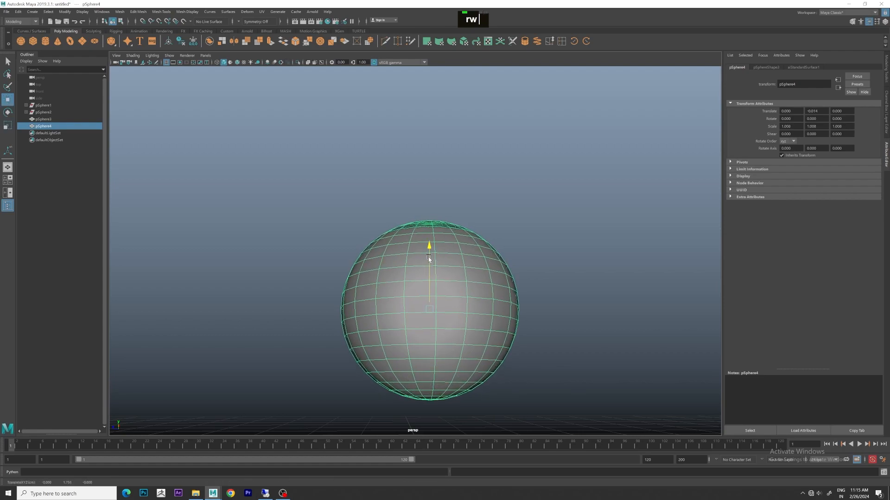
Check the glass sphere's fit around the inner mesh and move it to about -0.003 on Y
{"action": "left_click", "coordinate": [598, 249]}
{"action": "left_click_drag", "start_coordinate": [597, 249], "coordinate": [562, 264], "text": "alt"}
{"action": "middle_click_drag", "start_coordinate": [562, 265], "coordinate": [571, 274], "text": "alt"}
{"action": "left_click_drag", "start_coordinate": [570, 275], "coordinate": [415, 234], "text": "alt"}
{"action": "left_click", "coordinate": [415, 235]}
{"action": "left_click_drag", "start_coordinate": [554, 186], "coordinate": [405, 223]}
{"action": "left_click", "coordinate": [422, 222]}
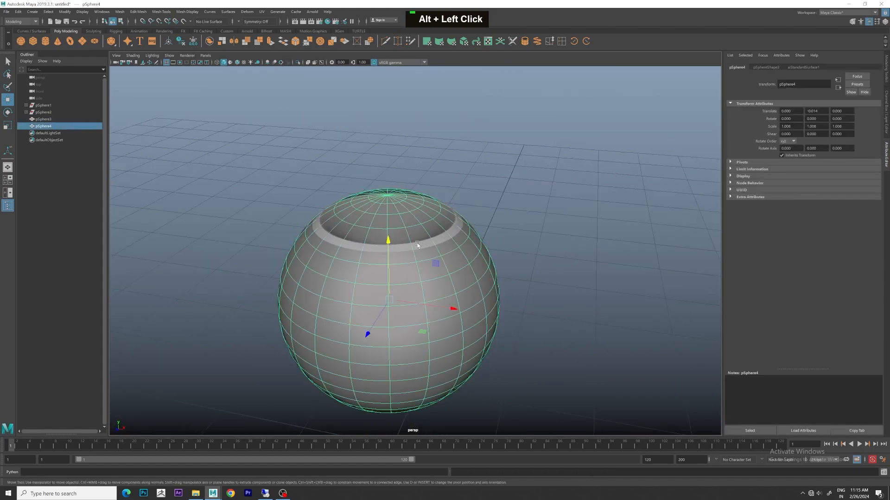
{"action": "key", "text": "r"}
{"action": "key", "text": "w"}
{"action": "left_click_drag", "start_coordinate": [387, 244], "coordinate": [388, 240]}
{"action": "left_click", "coordinate": [566, 237]}
{"action": "left_click_drag", "start_coordinate": [566, 236], "coordinate": [447, 233], "text": "alt"}
{"action": "left_click", "coordinate": [426, 221]}
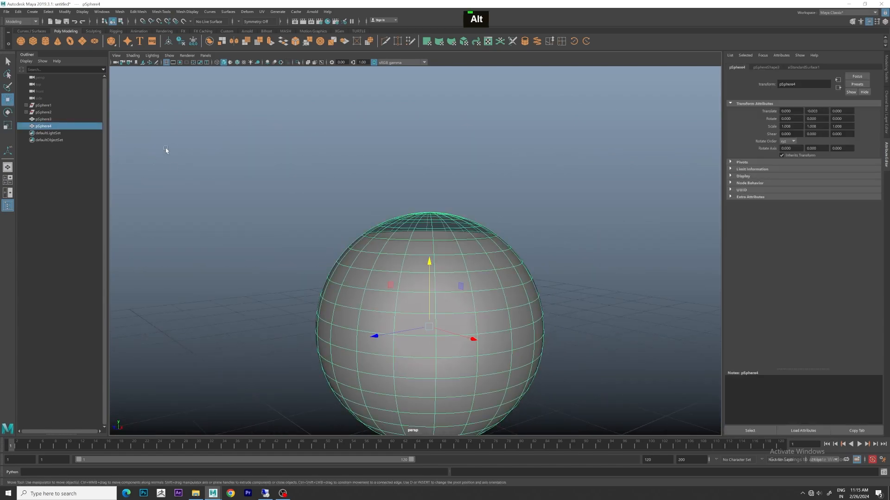
Select both spheres, delete their construction history and freeze their transformations
{"action": "double_click", "coordinate": [54, 127]}
{"action": "left_click", "coordinate": [274, 168]}
{"action": "left_click_drag", "start_coordinate": [275, 169], "coordinate": [547, 398]}
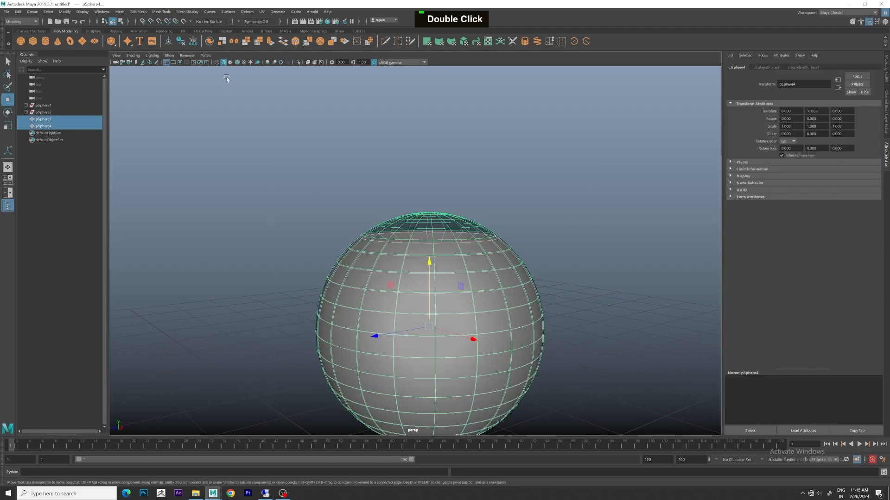
{"action": "key", "text": "Delete"}
Rename the outer glass sphere to External
{"action": "left_click", "coordinate": [57, 114]}
{"action": "double_click", "coordinate": [53, 113]}
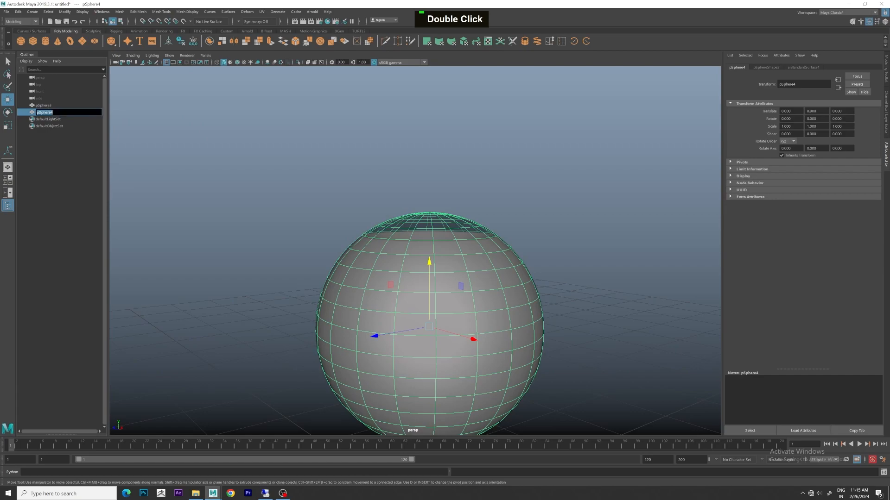
{"action": "type", "text": "E"}
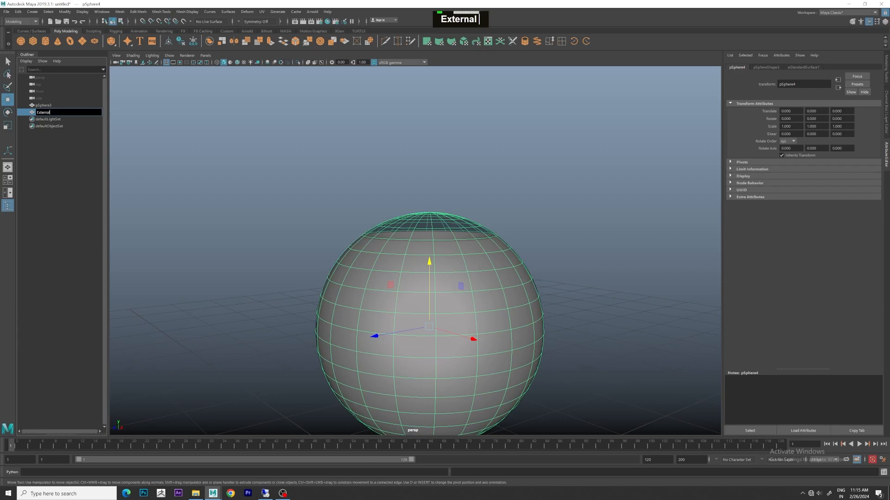
{"action": "type", "text": "xternal"}
{"action": "key", "text": "Return"}
Rename the hollowed inner sphere to Internal
{"action": "double_click", "coordinate": [56, 105]}
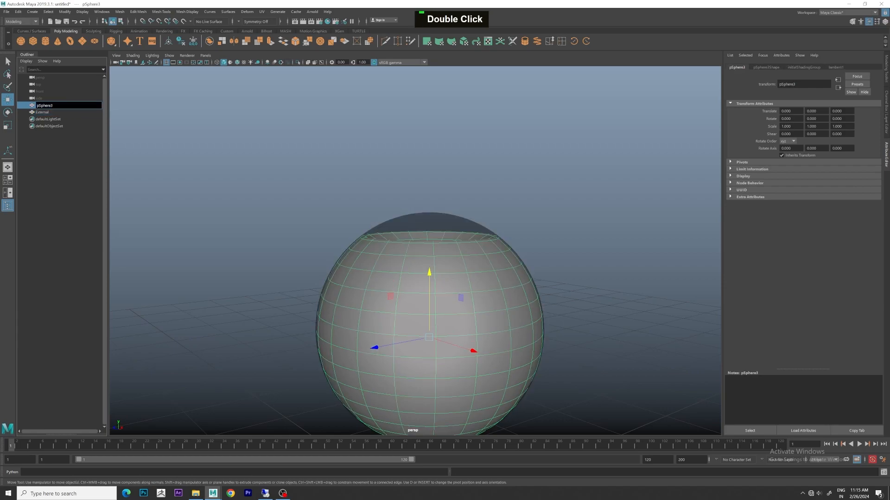
{"action": "type", "text": "In"}
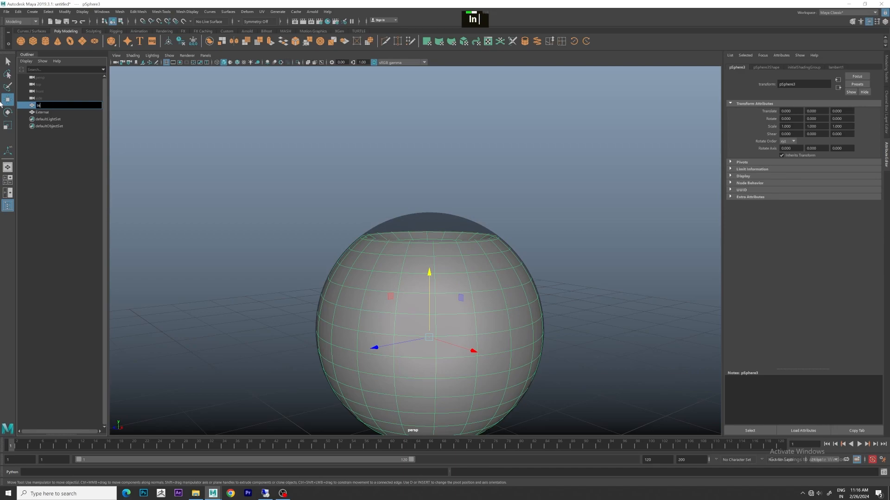
{"action": "type", "text": "ternal"}
{"action": "key", "text": "Return"}
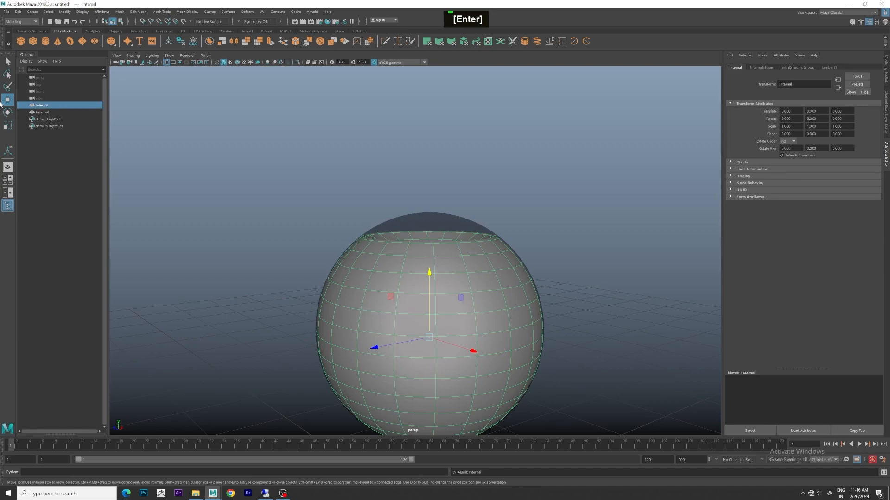
Hide the External sphere so that only the inner mesh is displayed
{"action": "left_click", "coordinate": [365, 168]}
{"action": "left_click_drag", "start_coordinate": [366, 168], "coordinate": [427, 183], "text": "alt"}
{"action": "left_click", "coordinate": [48, 113]}
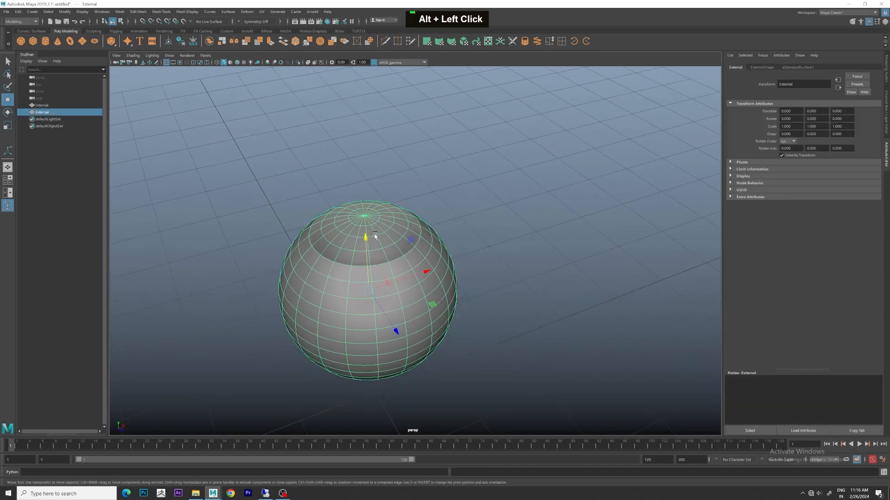
{"action": "key", "text": "ctrl+h"}
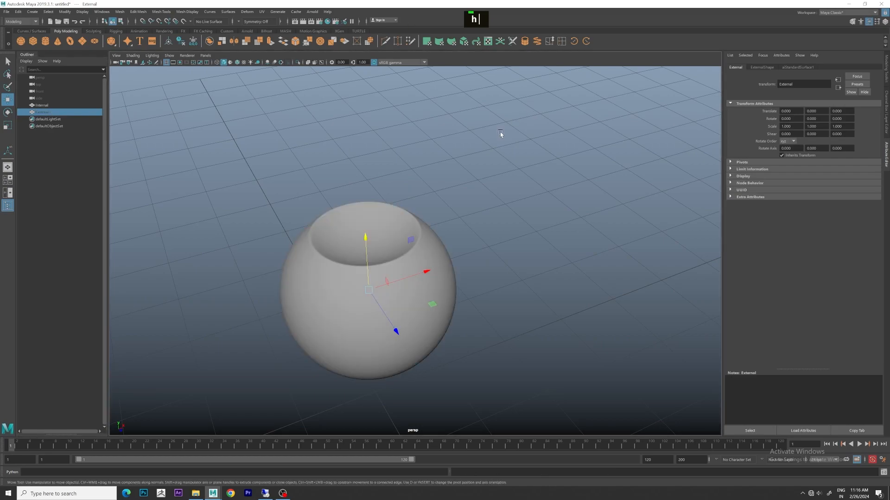
Select the Internal mesh and switch to the UV Editing workspace
{"action": "left_click", "coordinate": [501, 135]}
{"action": "left_click_drag", "start_coordinate": [500, 135], "coordinate": [493, 162], "text": "alt"}
{"action": "middle_click_drag", "start_coordinate": [493, 163], "coordinate": [480, 257], "text": "alt"}
{"action": "left_click", "coordinate": [479, 257]}
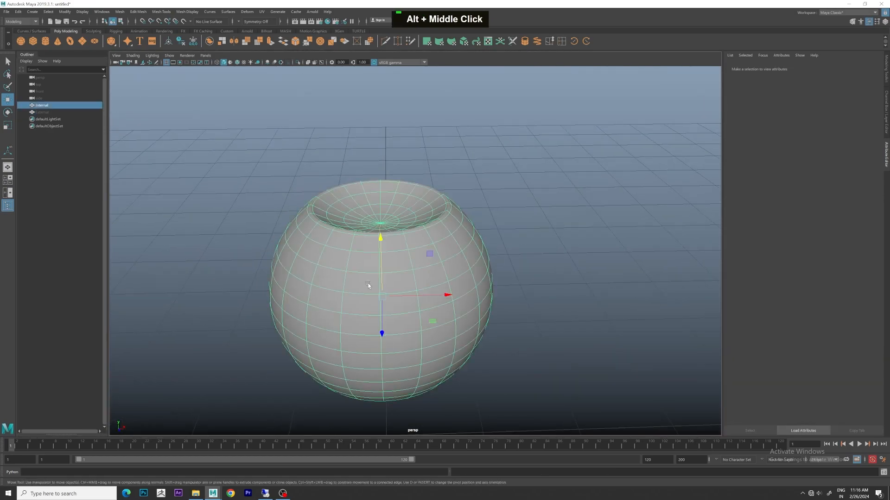
{"action": "left_click", "coordinate": [849, 13]}
{"action": "left_click", "coordinate": [833, 54]}
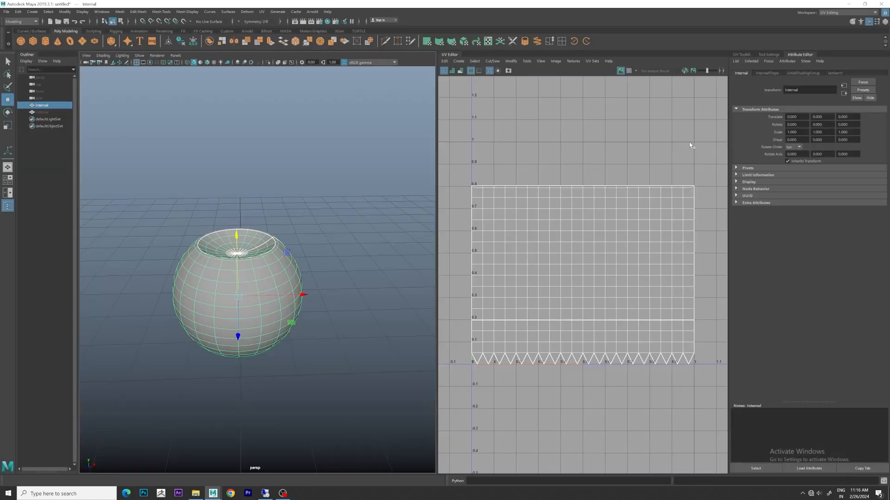
Create new UVs for the Internal mesh with a camera-based projection
{"action": "left_click", "coordinate": [461, 62]}
{"action": "left_click", "coordinate": [477, 95]}
{"action": "right_click_drag", "start_coordinate": [270, 249], "coordinate": [332, 195]}
Select the horizontal edge loop around the middle of the Internal mesh and cut the UVs along it
{"action": "middle_click_drag", "start_coordinate": [331, 194], "coordinate": [383, 188], "text": "alt"}
{"action": "left_click_drag", "start_coordinate": [383, 188], "coordinate": [286, 320], "text": "alt"}
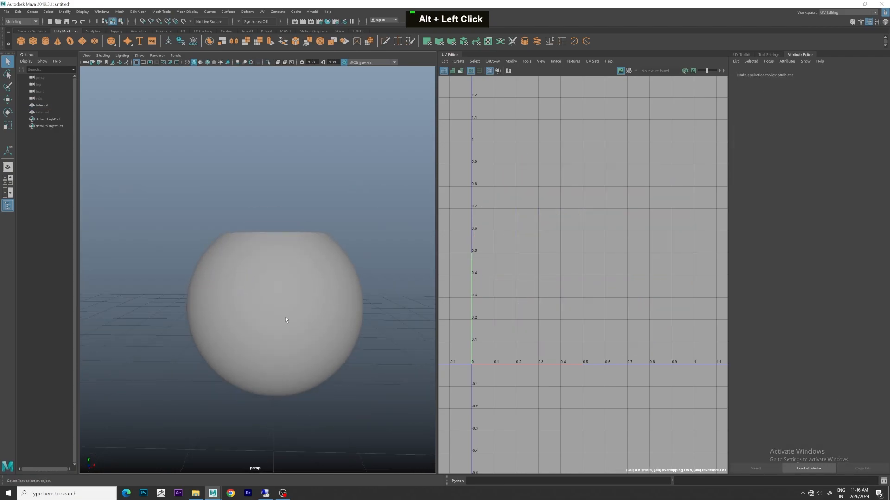
{"action": "left_click", "coordinate": [313, 314]}
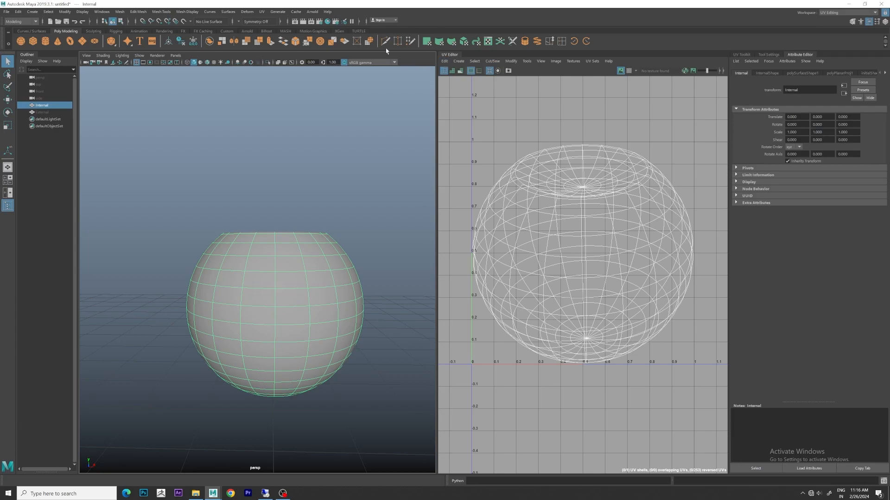
{"action": "right_click_drag", "start_coordinate": [274, 289], "coordinate": [275, 269]}
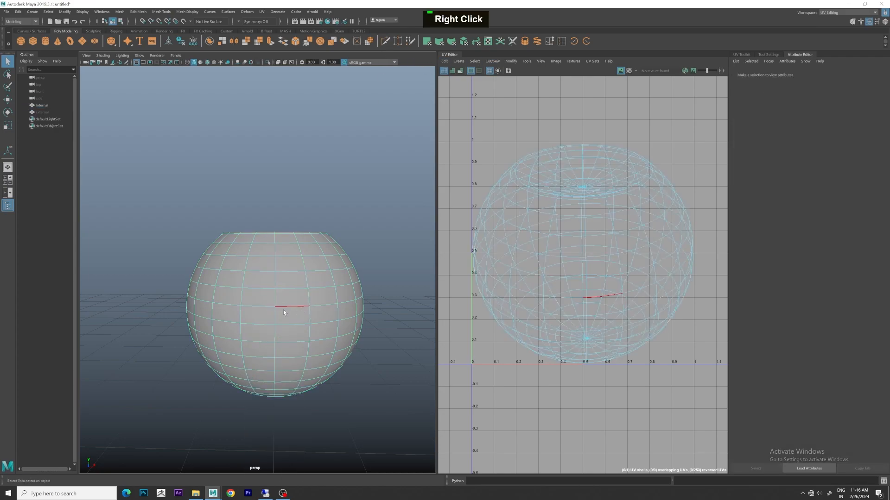
{"action": "double_click", "coordinate": [284, 307]}
{"action": "left_click", "coordinate": [492, 62]}
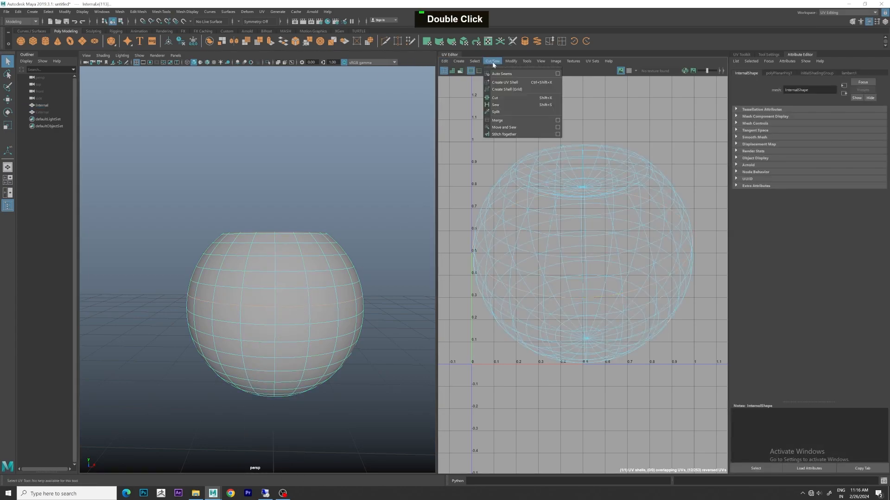
{"action": "left_click", "coordinate": [499, 92]}
Unfold the upper-half UV shell and the lower-half UV shell of the Internal mesh
{"action": "right_click_drag", "start_coordinate": [518, 223], "coordinate": [496, 202]}
{"action": "left_click", "coordinate": [545, 201]}
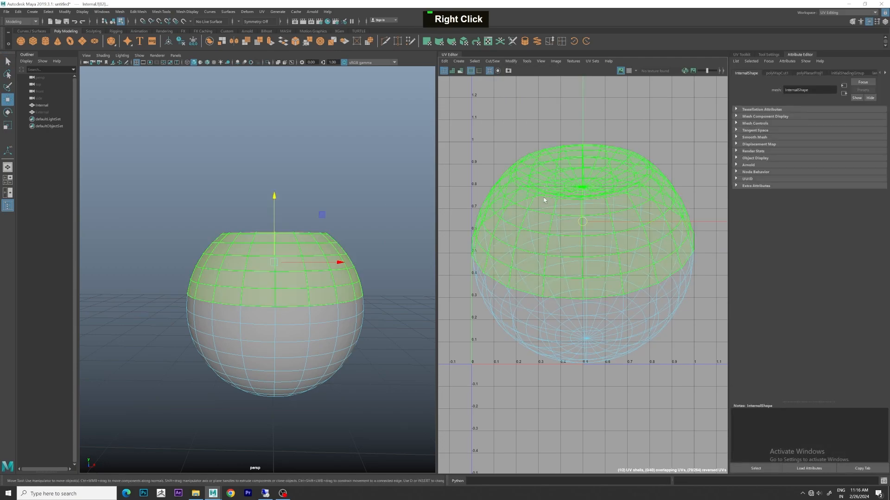
{"action": "key", "text": "ctrl+u"}
{"action": "left_click", "coordinate": [622, 312]}
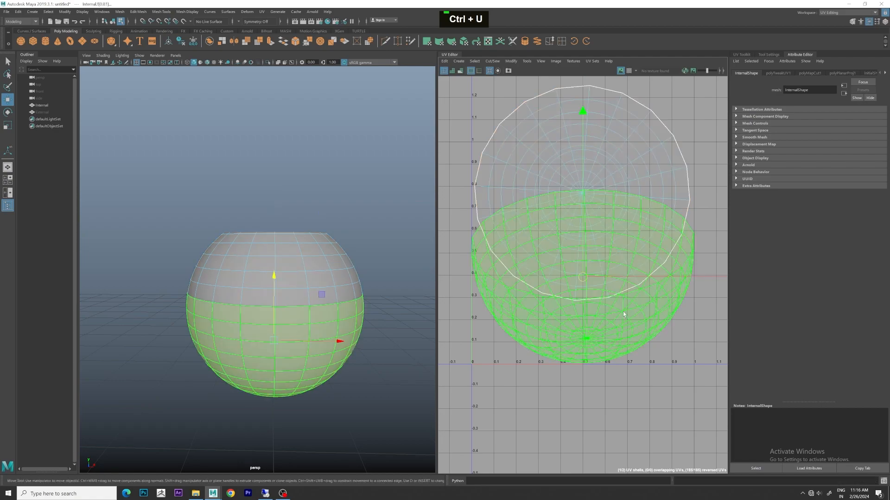
{"action": "key", "text": "ctrl+u"}
{"action": "left_click", "coordinate": [711, 198]}
Lay out both unfolded UV shells without overlap inside the 0 to 1 UV tile
{"action": "scroll", "coordinate": [665, 220], "scroll_direction": "down", "scroll_amount": 2}
{"action": "middle_click_drag", "start_coordinate": [665, 219], "coordinate": [640, 208], "text": "alt"}
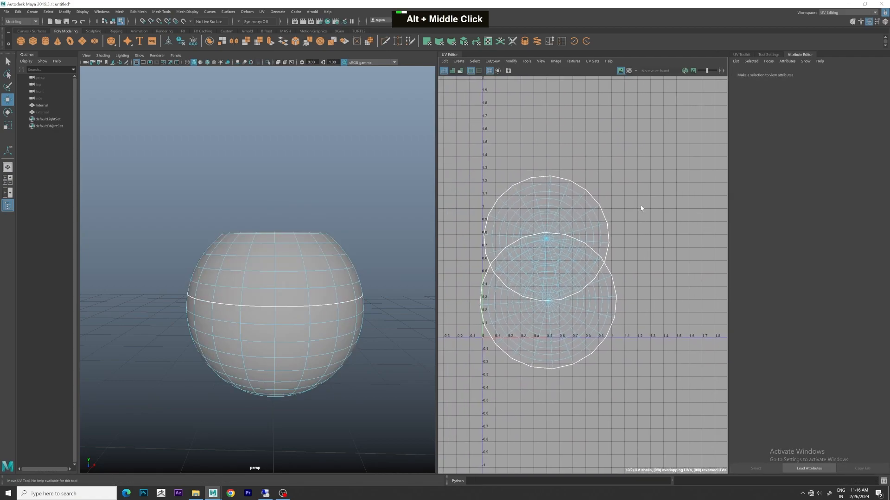
{"action": "left_click", "coordinate": [528, 335]}
{"action": "key", "text": "ctrl+l"}
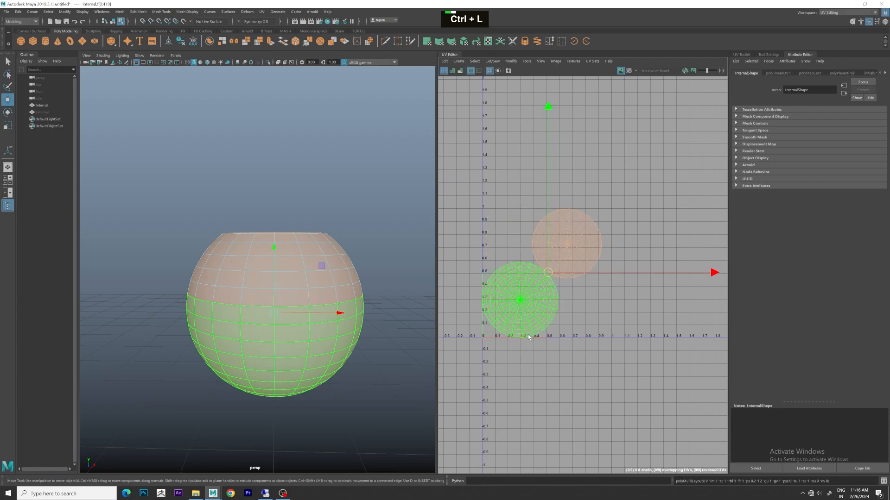
Scale both UV shells down slightly to leave a margin inside the UV tile
{"action": "left_click", "coordinate": [644, 189]}
{"action": "left_click", "coordinate": [543, 278]}
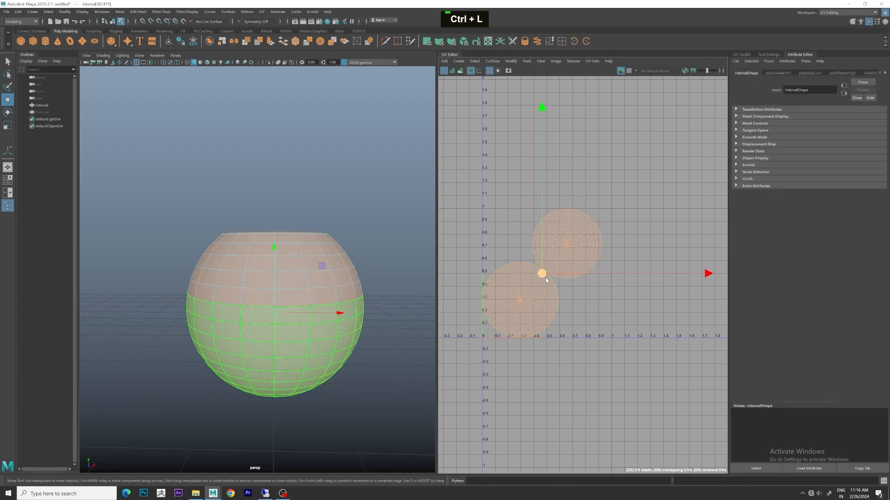
{"action": "key", "text": "r"}
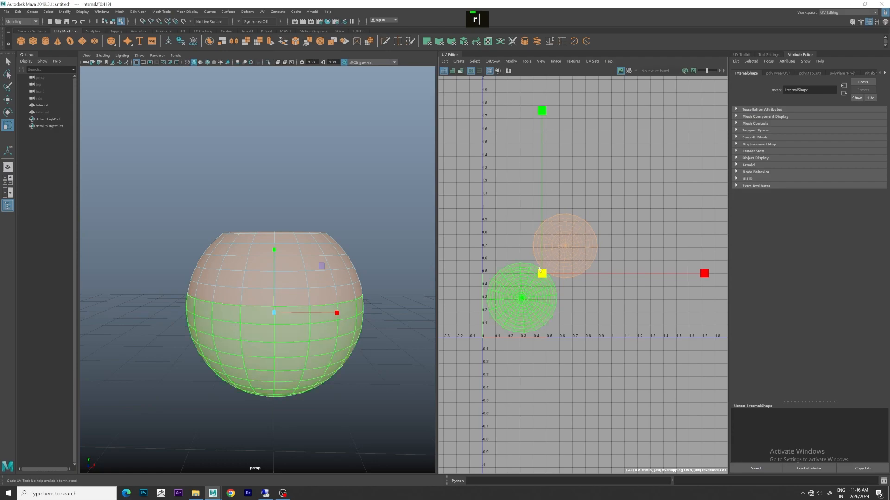
{"action": "left_click", "coordinate": [619, 236]}
Shift the UV shell of the mesh's upper half horizontally to center it in the tile's corner
{"action": "scroll", "coordinate": [620, 235], "scroll_direction": "up", "scroll_amount": 2}
{"action": "left_click", "coordinate": [550, 244]}
{"action": "key", "text": "w"}
{"action": "left_click_drag", "start_coordinate": [537, 254], "coordinate": [548, 253]}
{"action": "left_click", "coordinate": [663, 195]}
{"action": "middle_click_drag", "start_coordinate": [662, 195], "coordinate": [705, 191], "text": "alt"}
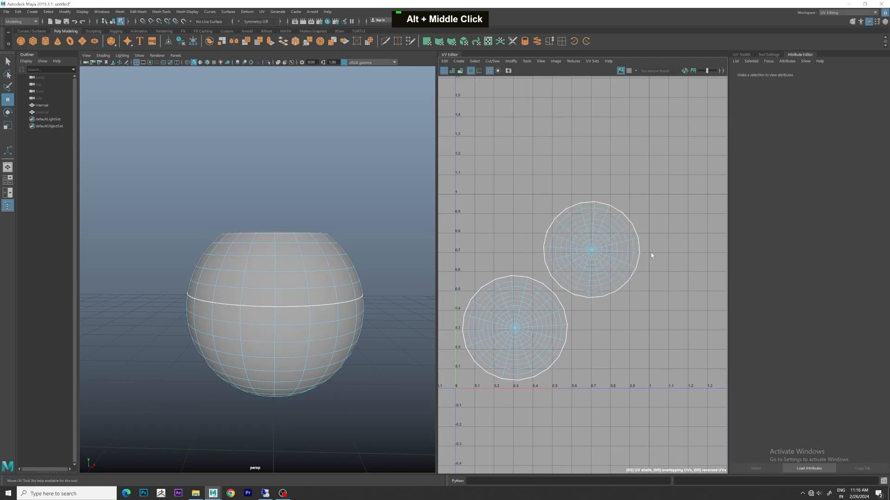
{"action": "scroll", "coordinate": [585, 255], "scroll_direction": "up", "scroll_amount": 2}
{"action": "left_click_drag", "start_coordinate": [278, 200], "coordinate": [259, 292], "text": "alt"}
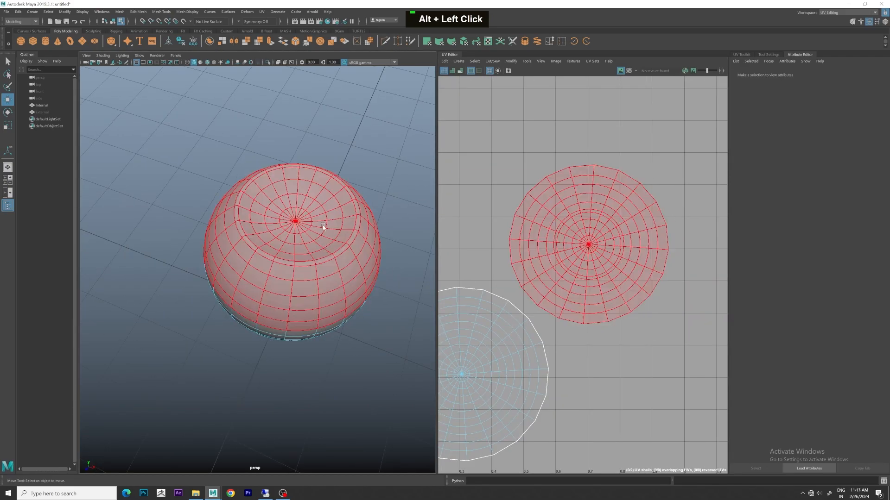
Return the Internal mesh to object mode and deselect it
{"action": "left_click_drag", "start_coordinate": [421, 193], "coordinate": [342, 242], "text": "alt"}
{"action": "right_click", "coordinate": [277, 250]}
{"action": "right_click_drag", "start_coordinate": [276, 250], "coordinate": [295, 250]}
{"action": "left_click", "coordinate": [340, 254]}
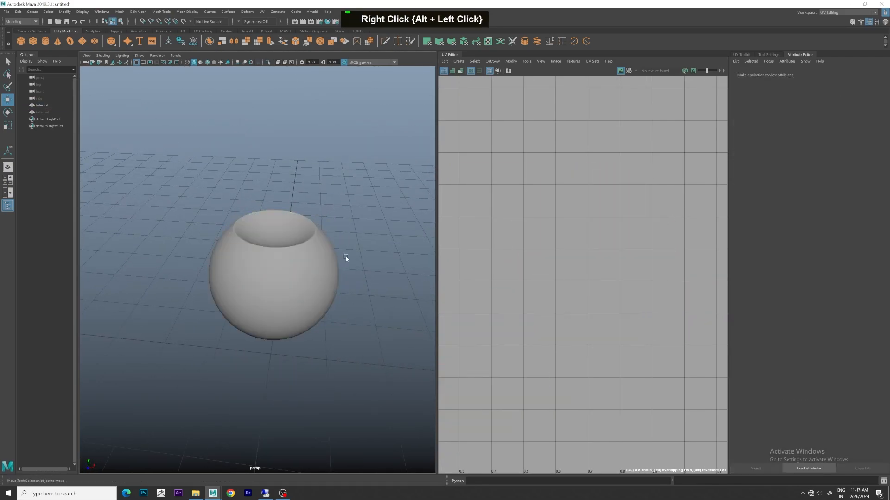
{"action": "scroll", "coordinate": [352, 254], "scroll_direction": "down", "scroll_amount": 2}
{"action": "left_click_drag", "start_coordinate": [357, 254], "coordinate": [332, 257], "text": "alt"}
Select both UV shells of the Internal mesh and open the UV Snapshot options
{"action": "left_click", "coordinate": [264, 277]}
{"action": "scroll", "coordinate": [605, 267], "scroll_direction": "down", "scroll_amount": 2}
{"action": "middle_click_drag", "start_coordinate": [521, 278], "coordinate": [550, 258], "text": "alt"}
{"action": "scroll", "coordinate": [533, 278], "scroll_direction": "down", "scroll_amount": 2, "text": "alt"}
{"action": "right_click_drag", "start_coordinate": [551, 259], "coordinate": [678, 218]}
{"action": "left_click_drag", "start_coordinate": [485, 411], "coordinate": [485, 409]}
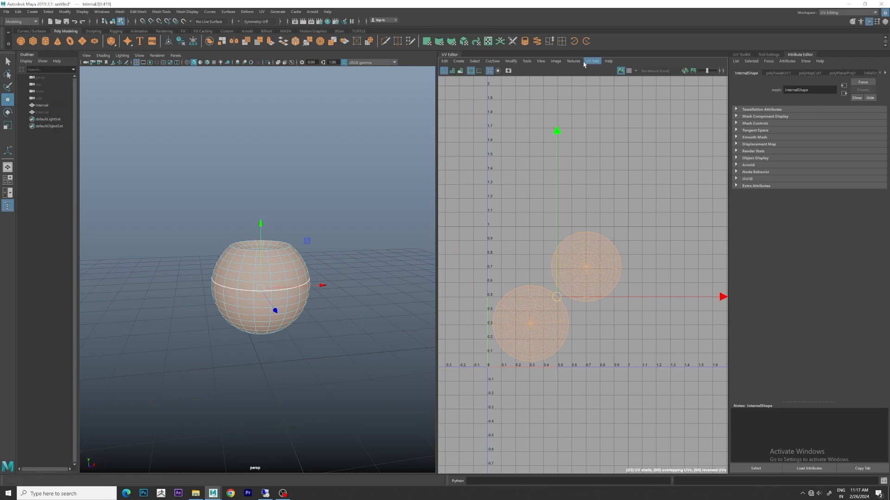
{"action": "left_click", "coordinate": [561, 62]}
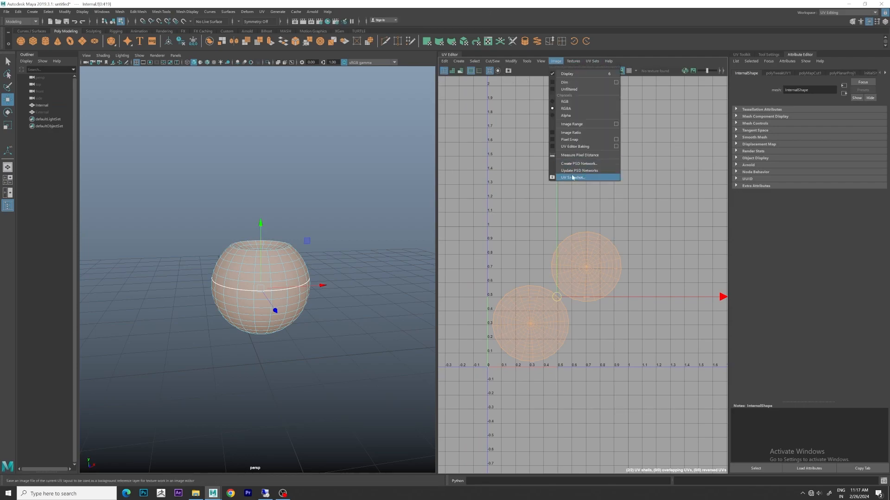
{"action": "left_click", "coordinate": [481, 199]}
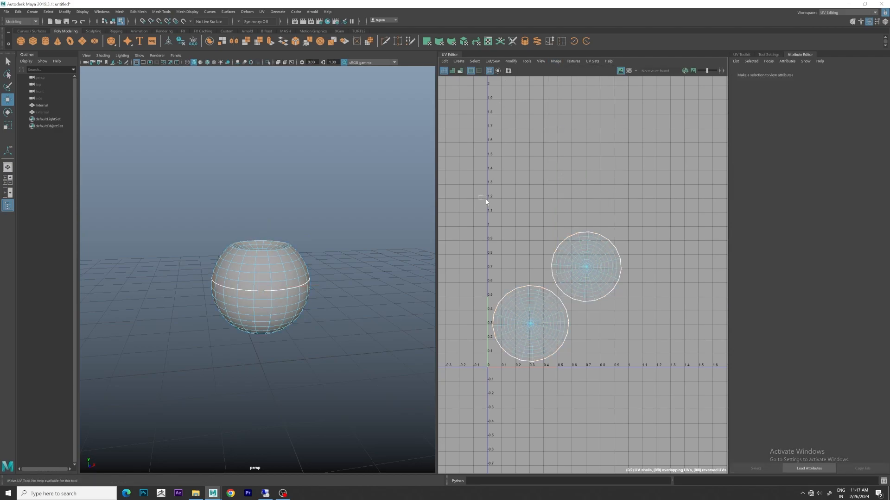
{"action": "left_click_drag", "start_coordinate": [480, 199], "coordinate": [631, 365]}
{"action": "left_click", "coordinate": [508, 71]}
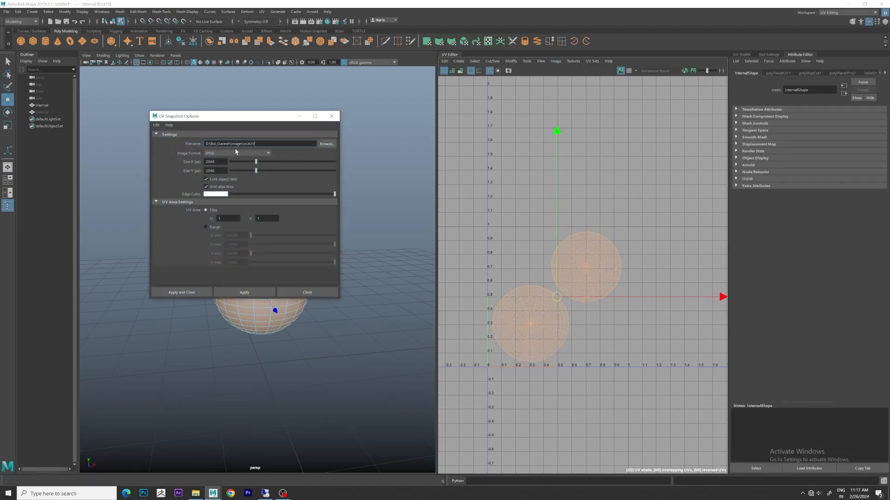
Set the UV snapshot's output file to eye_UV in the Documents folder
{"action": "left_click", "coordinate": [325, 144]}
{"action": "left_click", "coordinate": [245, 157]}
{"action": "left_click", "coordinate": [308, 423]}
{"action": "type", "text": "eye"}
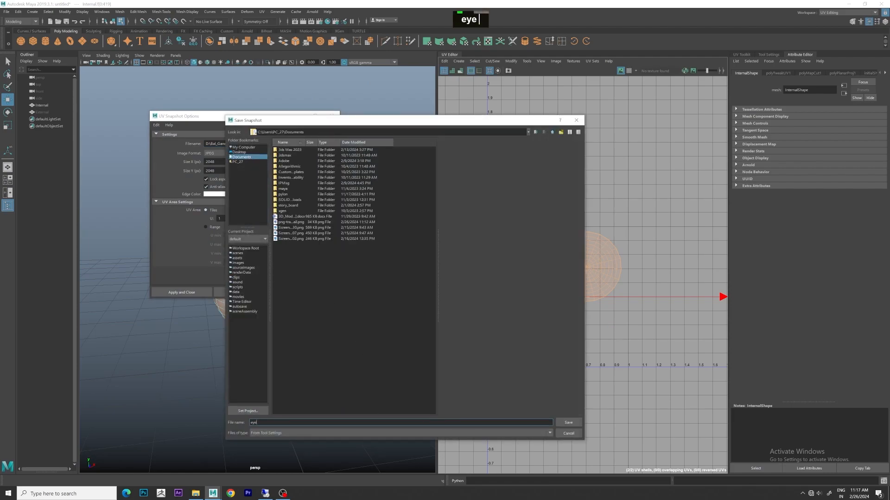
{"action": "type", "text": "_UV"}
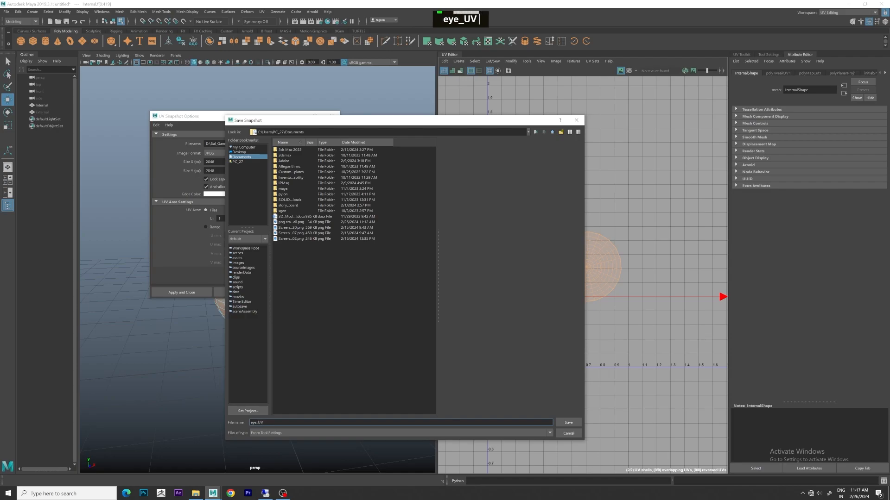
{"action": "left_click", "coordinate": [566, 424]}
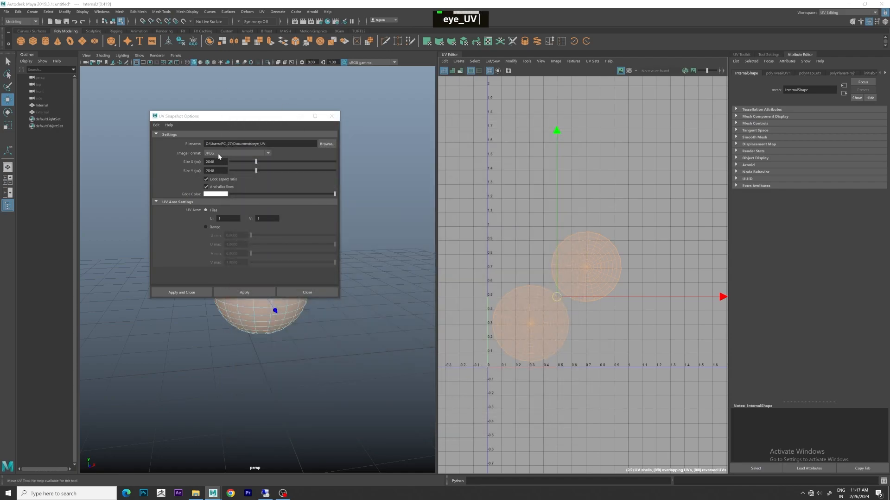
Export the UV snapshot in JPEG format and return the deselected Internal mesh to object mode
{"action": "left_click", "coordinate": [219, 154]}
{"action": "left_click", "coordinate": [230, 196]}
{"action": "left_click", "coordinate": [182, 292]}
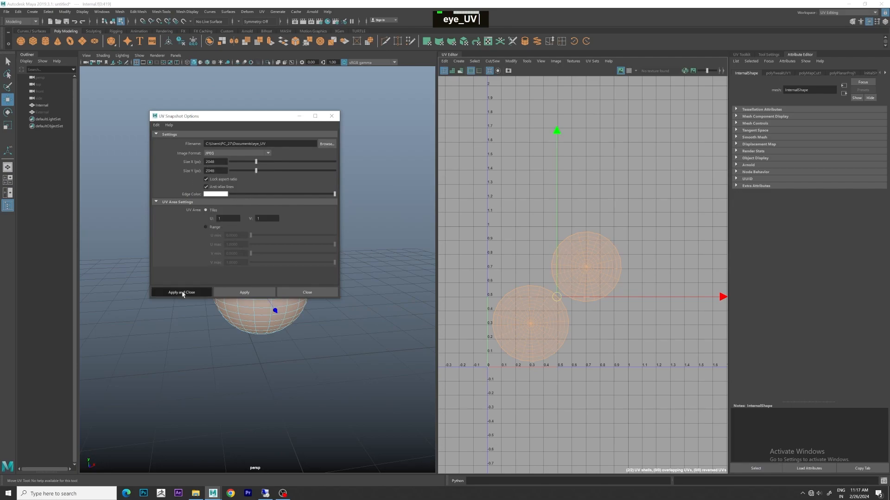
{"action": "left_click", "coordinate": [374, 264]}
{"action": "left_click", "coordinate": [298, 258]}
{"action": "left_click", "coordinate": [351, 261]}
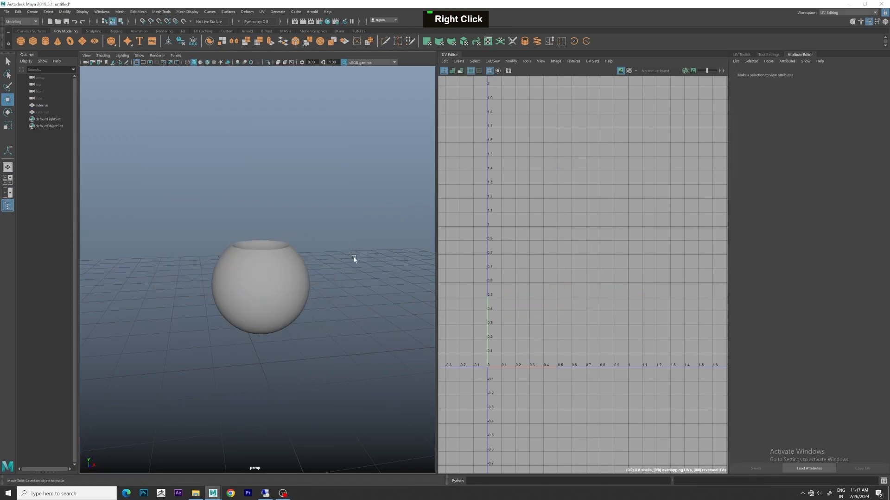
Switch to File Explorer and examine the exported eye_UV image in the Documents folder
{"action": "left_click", "coordinate": [196, 493]}
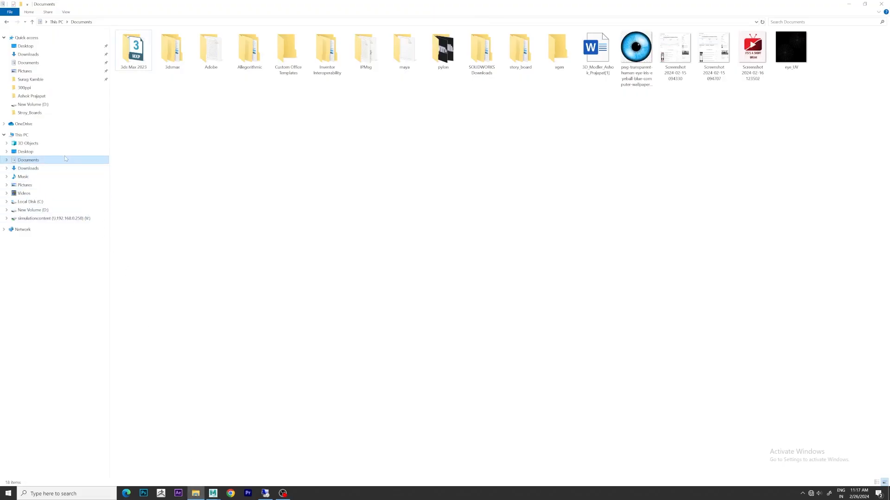
{"action": "double_click", "coordinate": [634, 51]}
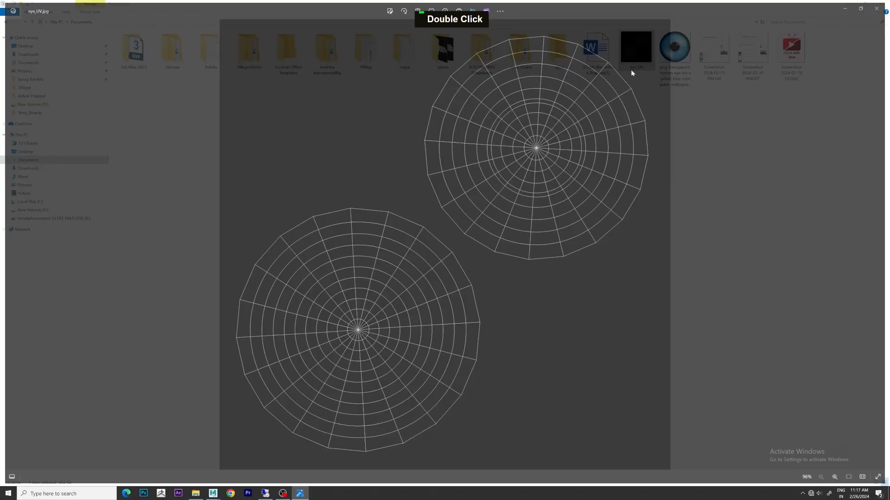
{"action": "left_click", "coordinate": [879, 6]}
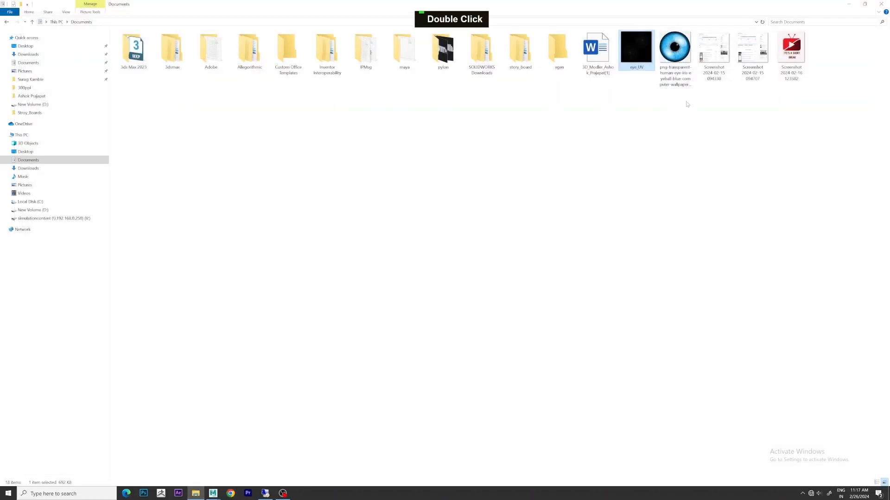
Open the eye_UV image from the Documents folder in Adobe Photoshop CC 2019
{"action": "right_click", "coordinate": [638, 51]}
{"action": "mouse_move", "coordinate": [695, 146]}
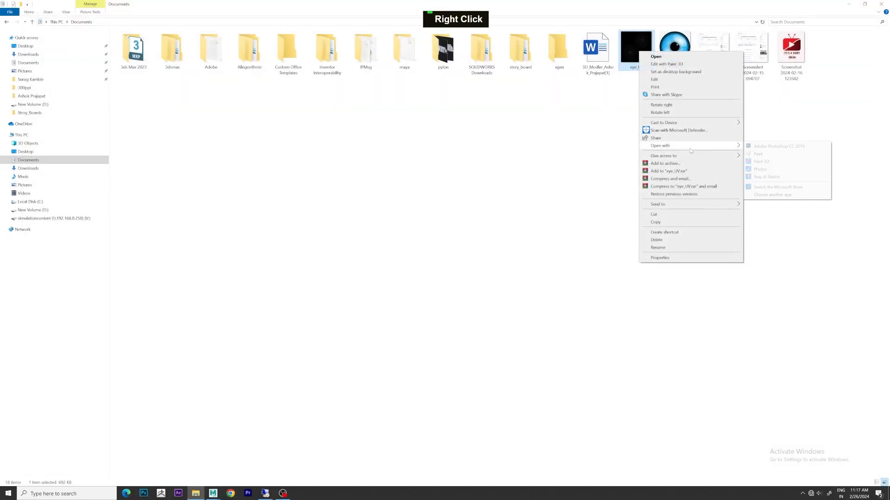
{"action": "left_click", "coordinate": [780, 147]}
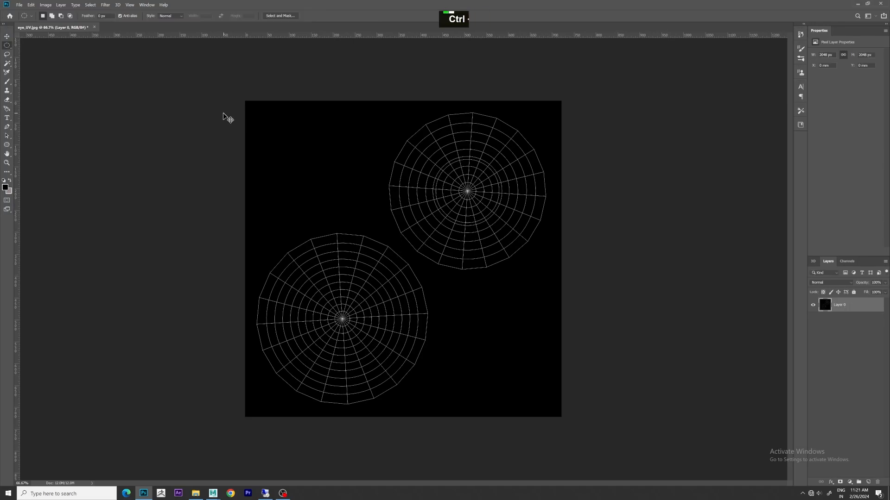
Open the blue human-eye iris PNG from the Documents folder as a second document
{"action": "key", "text": "ctrl+o"}
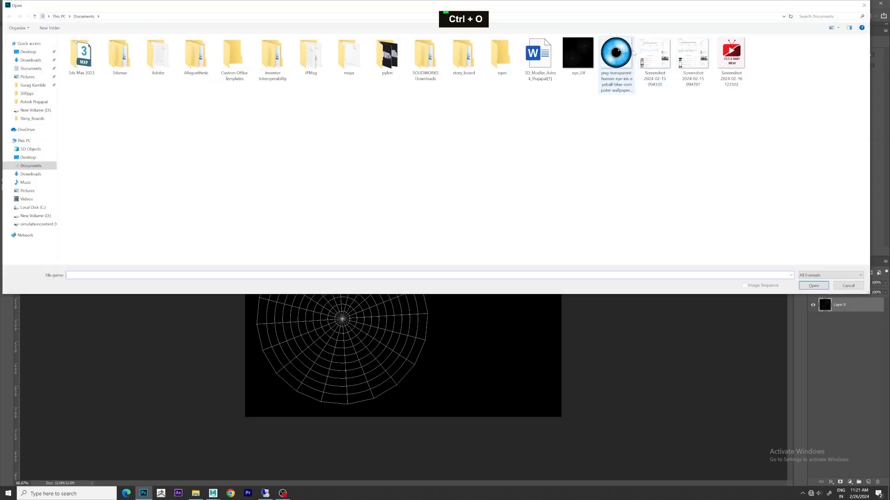
{"action": "left_click", "coordinate": [626, 54]}
{"action": "left_click", "coordinate": [814, 286]}
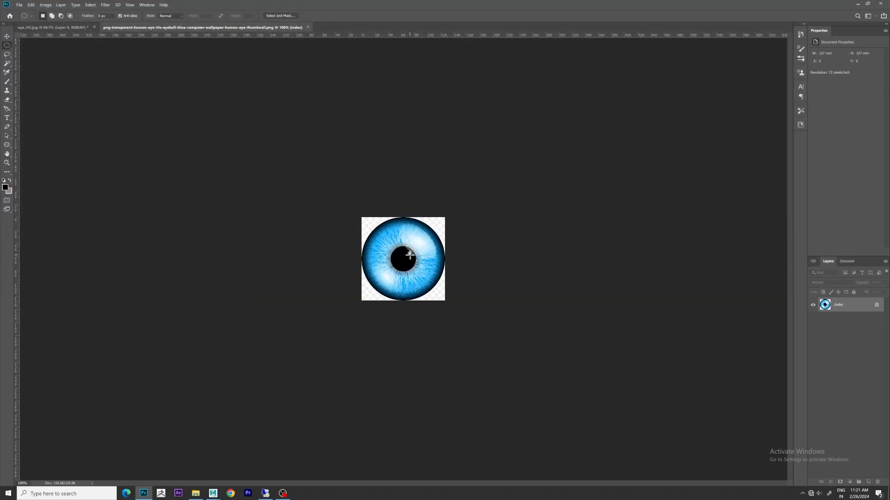
{"action": "key", "text": "ctrl+equal"}
{"action": "key", "text": "ctrl+equal"}
{"action": "key", "text": "ctrl+equal"}
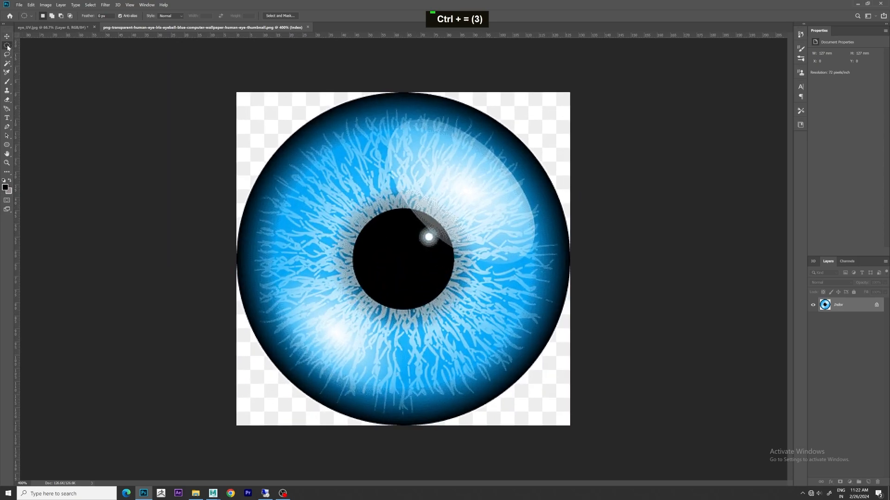
Select the round iris with the Elliptical Marquee tool, fitting the circle to its outer edge, and copy it
{"action": "right_click", "coordinate": [8, 46]}
{"action": "left_click", "coordinate": [46, 54]}
{"action": "left_click_drag", "start_coordinate": [472, 304], "coordinate": [571, 426]}
{"action": "key", "text": "Down"}
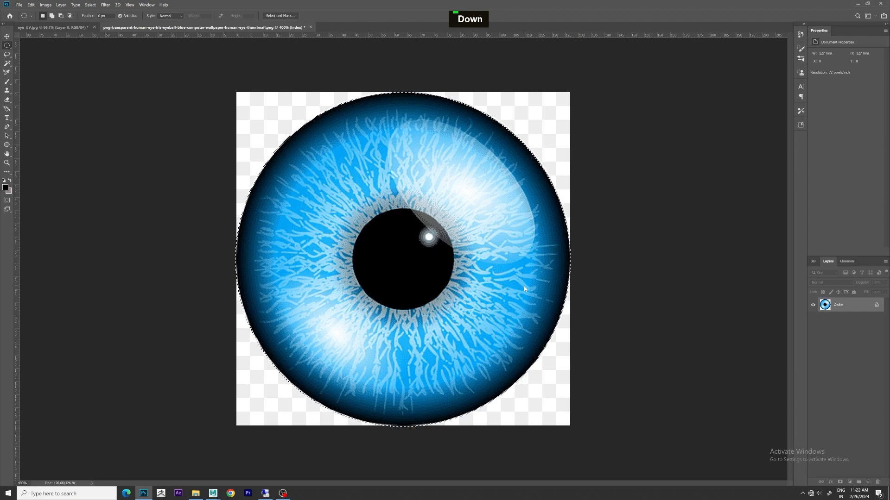
{"action": "key", "text": "ctrl+j"}
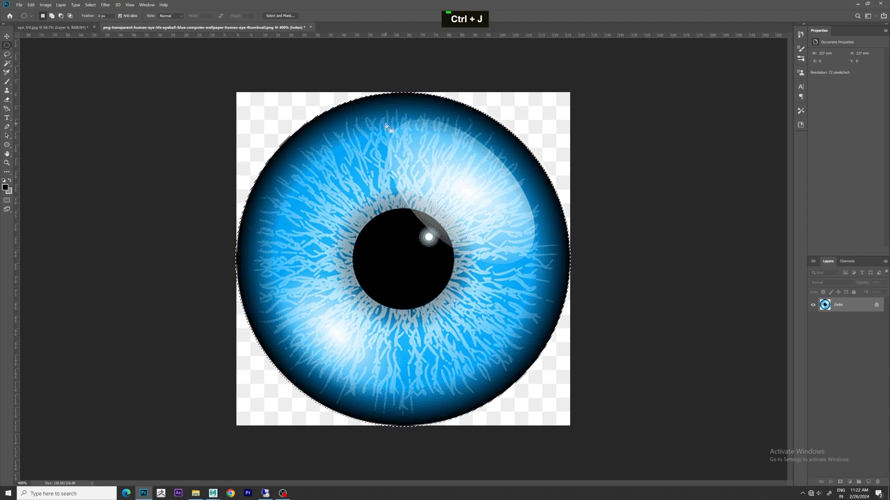
{"action": "key", "text": "ctrl+c"}
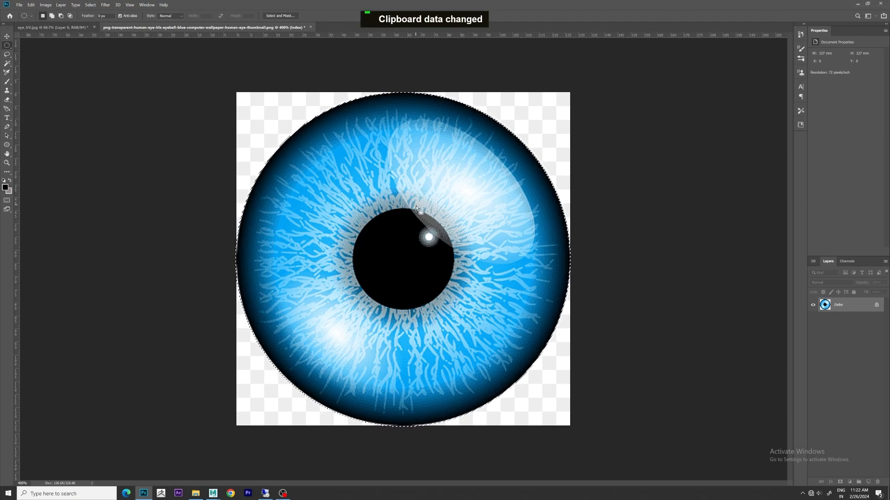
Bring the copied iris into the eye_UV document and place it over the center of the upper UV shell
{"action": "key", "text": "v"}
{"action": "mouse_move", "coordinate": [408, 235]}
{"action": "left_mouse_down"}
{"action": "mouse_move", "coordinate": [297, 142]}
{"action": "mouse_move", "coordinate": [140, 120]}
{"action": "mouse_move", "coordinate": [52, 27]}
{"action": "mouse_move", "coordinate": [359, 298]}
{"action": "mouse_move", "coordinate": [410, 273]}
{"action": "mouse_move", "coordinate": [477, 193]}
{"action": "mouse_move", "coordinate": [296, 354]}
{"action": "mouse_move", "coordinate": [310, 315]}
{"action": "mouse_move", "coordinate": [419, 211]}
{"action": "mouse_move", "coordinate": [423, 226]}
{"action": "left_mouse_up"}
{"action": "key", "text": "ctrl+equal"}
{"action": "key", "text": "ctrl+equal"}
{"action": "key", "text": "space"}
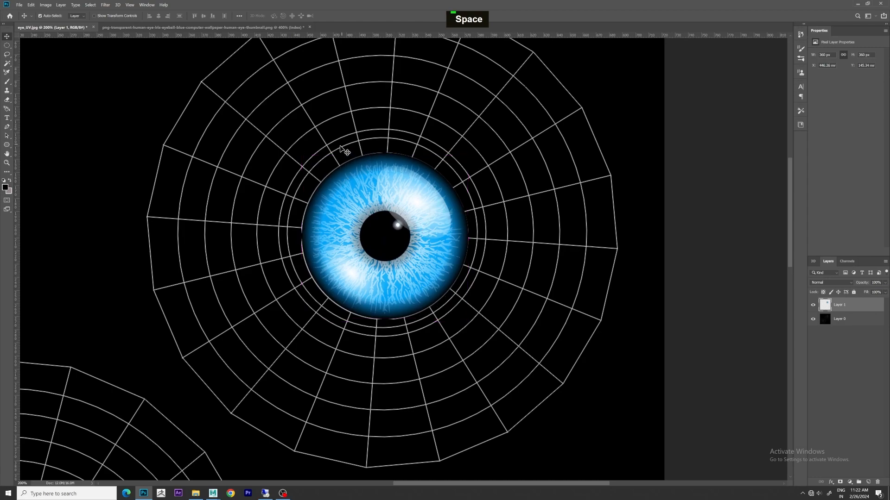
Scale the iris layer proportionally from its center to about 129% and nudge it toward the UV shell's center
{"action": "left_click_drag", "start_coordinate": [301, 187], "coordinate": [295, 209]}
{"action": "key", "text": "ctrl+z"}
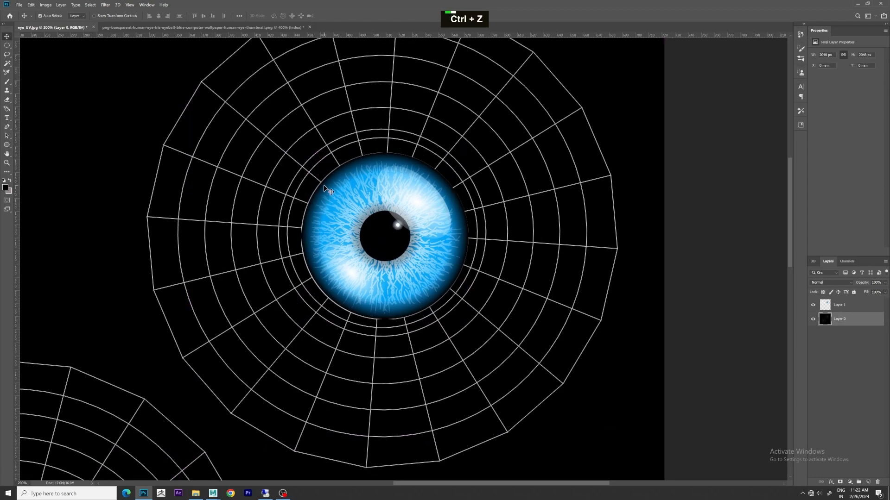
{"action": "left_click", "coordinate": [364, 209]}
{"action": "key", "text": "ctrl+t"}
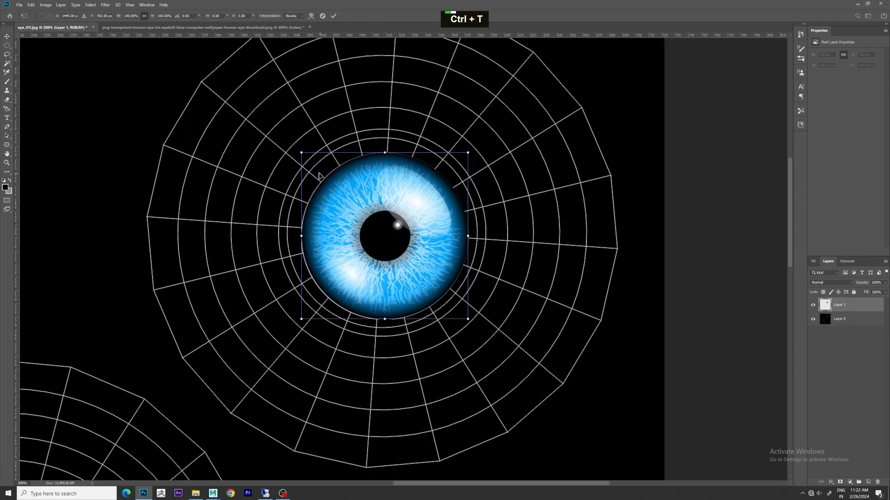
{"action": "left_click_drag", "start_coordinate": [302, 154], "coordinate": [271, 134], "text": "ctrl"}
{"action": "key", "text": "ctrl+z"}
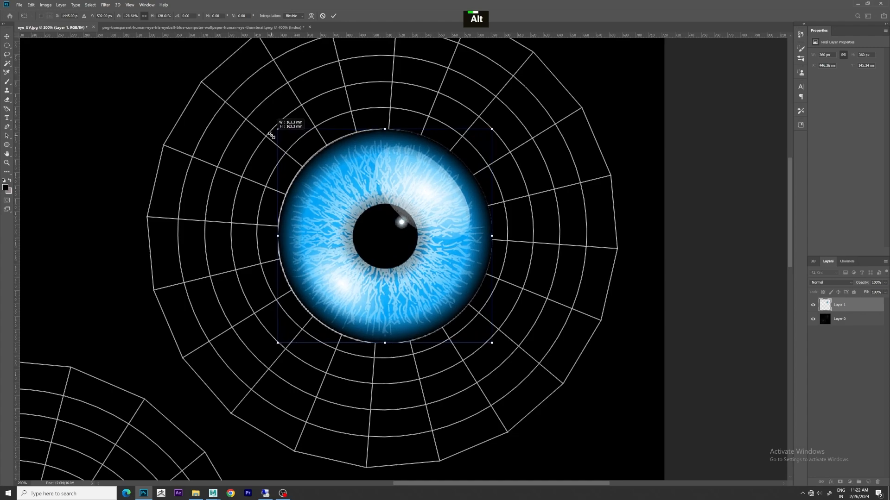
{"action": "left_click_drag", "start_coordinate": [430, 264], "coordinate": [427, 264]}
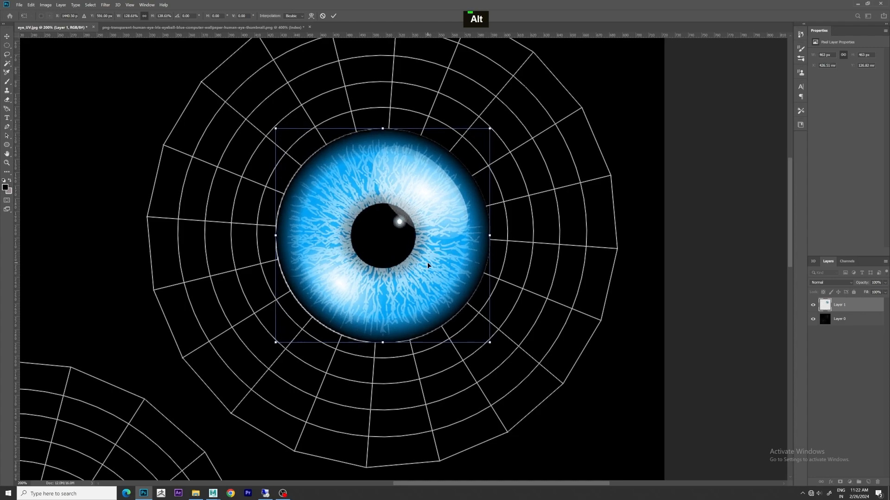
Using 60% layer opacity as a guide, center the iris on the UV shell at about 127% scale and restore 100% opacity
{"action": "left_click", "coordinate": [885, 283]}
{"action": "left_click_drag", "start_coordinate": [884, 290], "coordinate": [872, 291]}
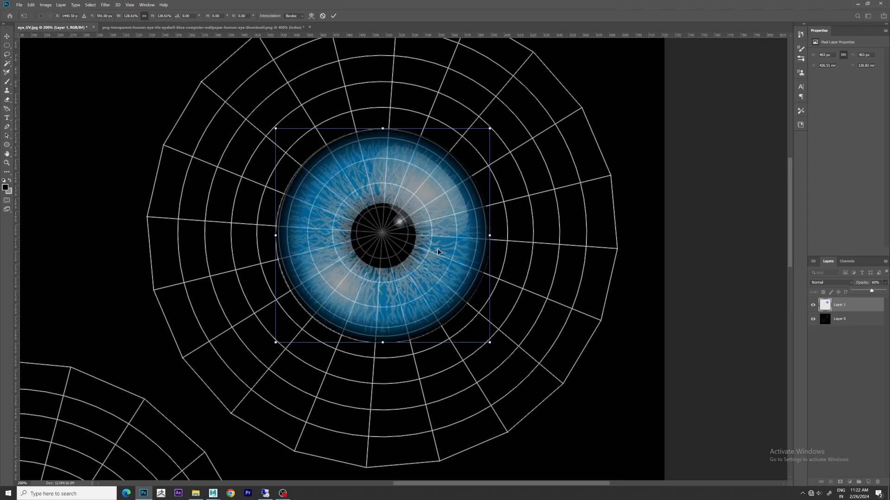
{"action": "left_click_drag", "start_coordinate": [435, 250], "coordinate": [438, 248]}
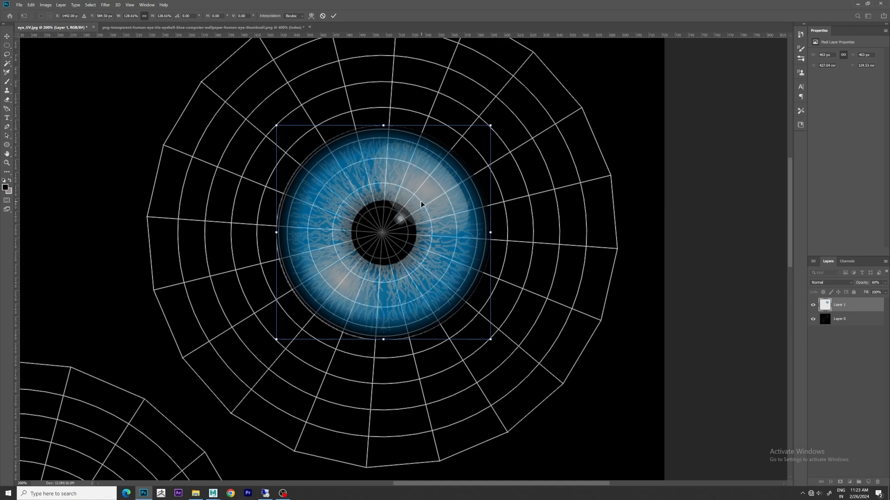
{"action": "left_click_drag", "start_coordinate": [489, 126], "coordinate": [488, 127], "text": "alt"}
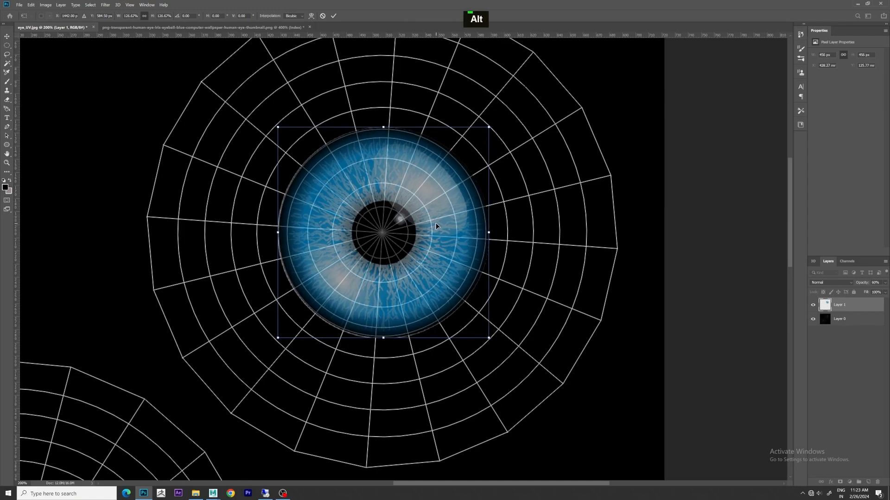
{"action": "key", "text": "Return"}
{"action": "left_click", "coordinate": [884, 283]}
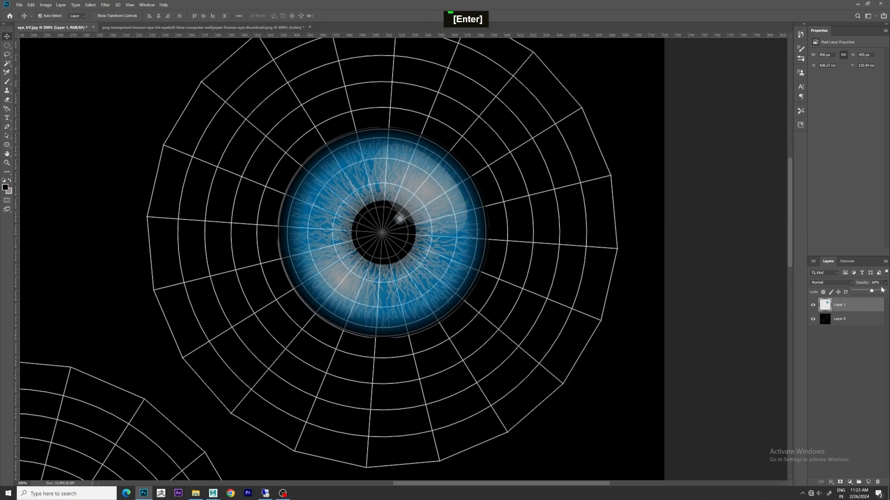
{"action": "left_click_drag", "start_coordinate": [873, 292], "coordinate": [885, 291]}
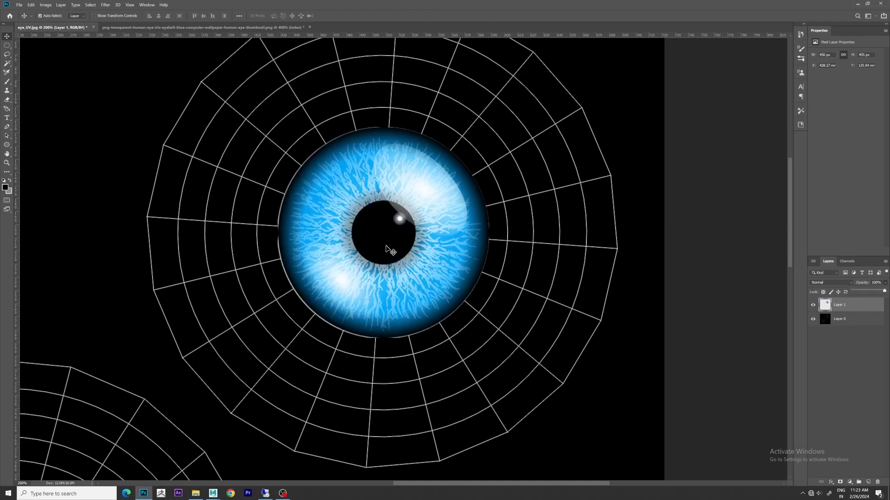
Add a white Solid Color fill layer between the UV wireframe layer and the iris layer
{"action": "left_click", "coordinate": [876, 317]}
{"action": "left_click", "coordinate": [851, 482]}
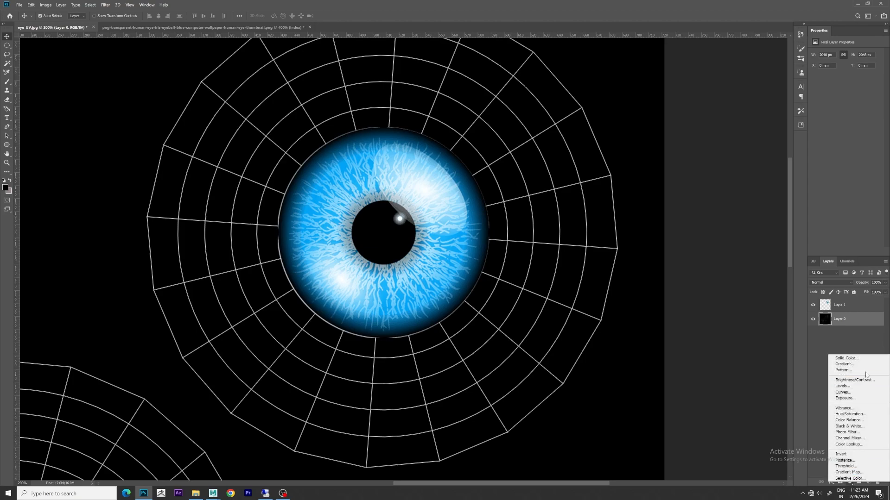
{"action": "left_click", "coordinate": [844, 360]}
{"action": "left_click_drag", "start_coordinate": [641, 148], "coordinate": [571, 96]}
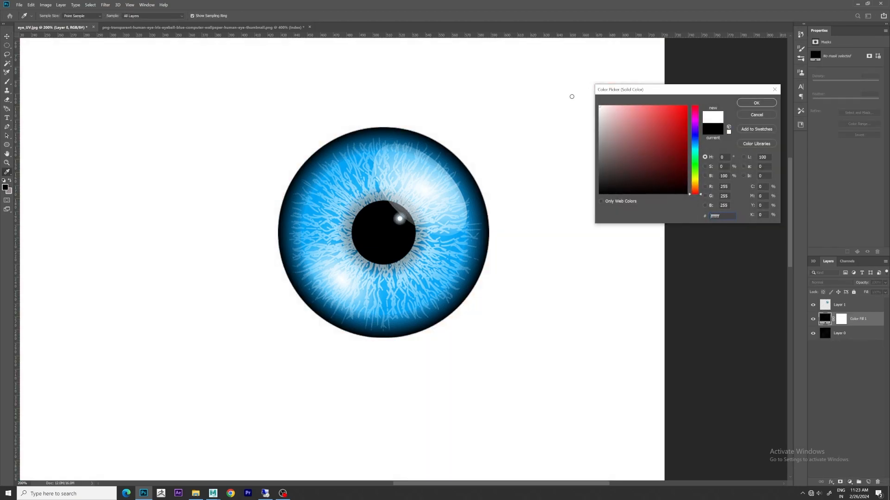
{"action": "left_click", "coordinate": [751, 103]}
{"action": "key", "text": "ctrl+minus"}
{"action": "key", "text": "ctrl+minus"}
{"action": "key", "text": "ctrl+minus"}
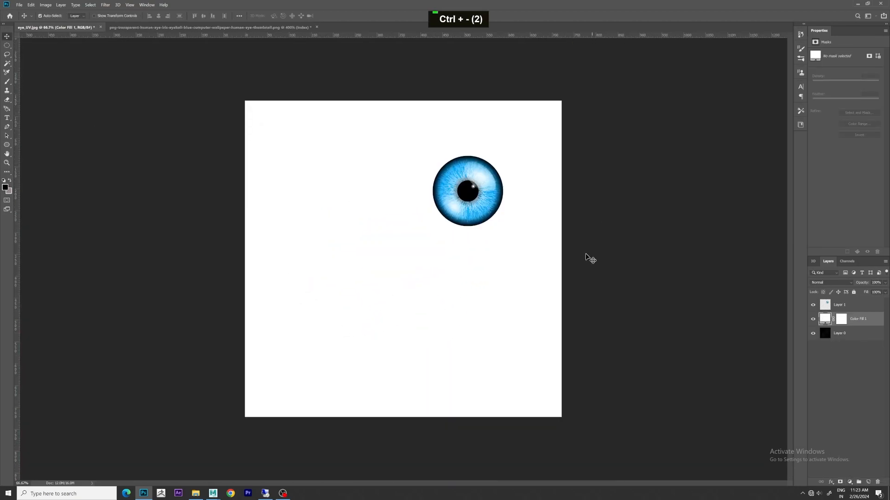
Save the texture to the Documents folder as a JPEG named Eye_Texture at maximum quality, 12
{"action": "left_click", "coordinate": [19, 5]}
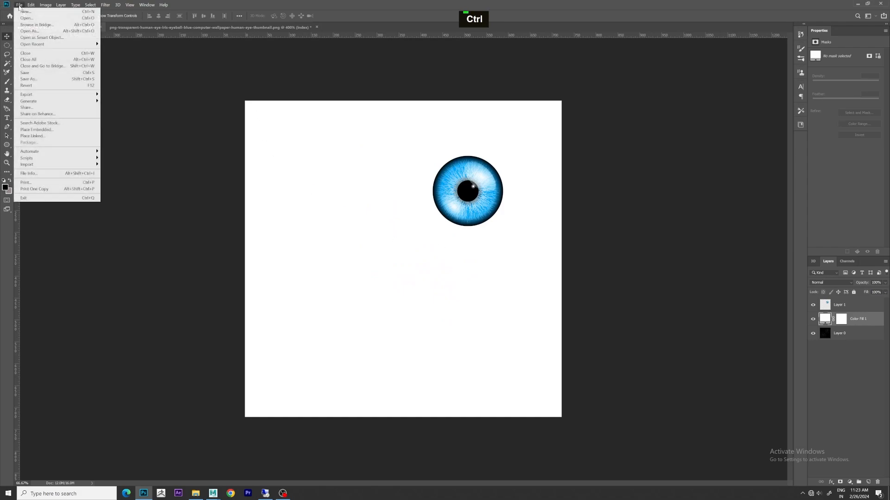
{"action": "left_click", "coordinate": [33, 79]}
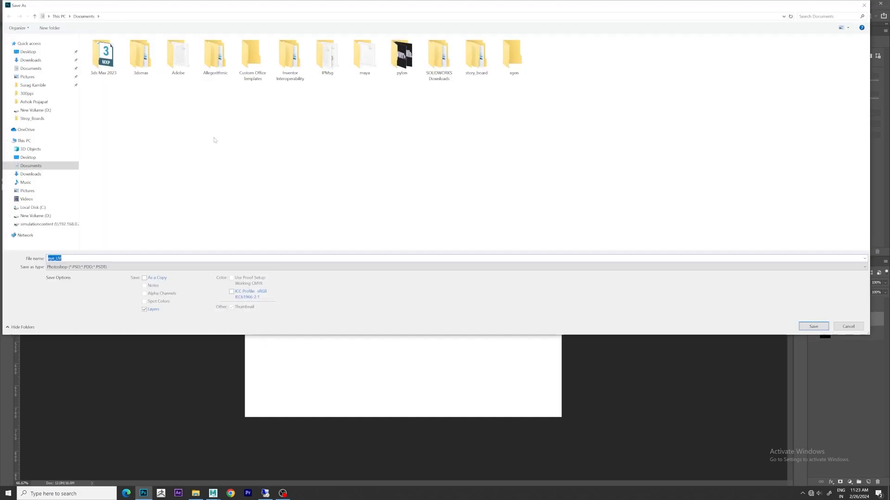
{"action": "left_click", "coordinate": [162, 267]}
{"action": "double_click", "coordinate": [54, 258]}
{"action": "key", "text": "BackSpace"}
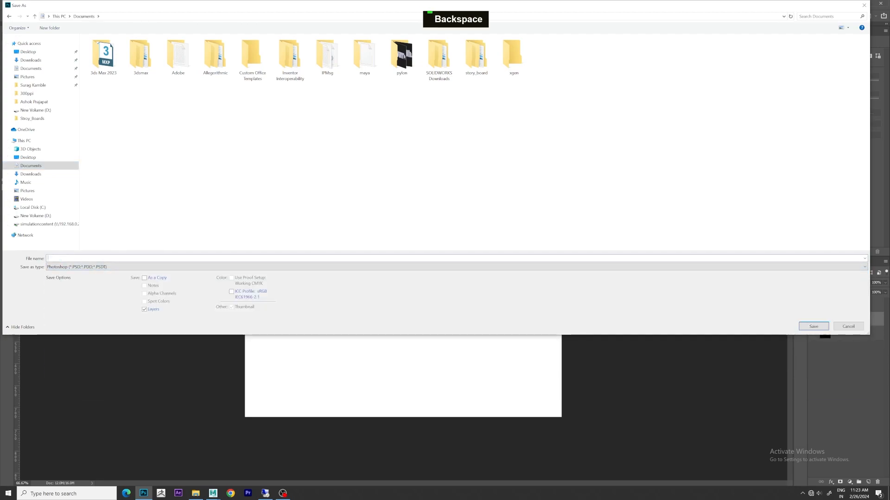
{"action": "type", "text": "Eye_Texture"}
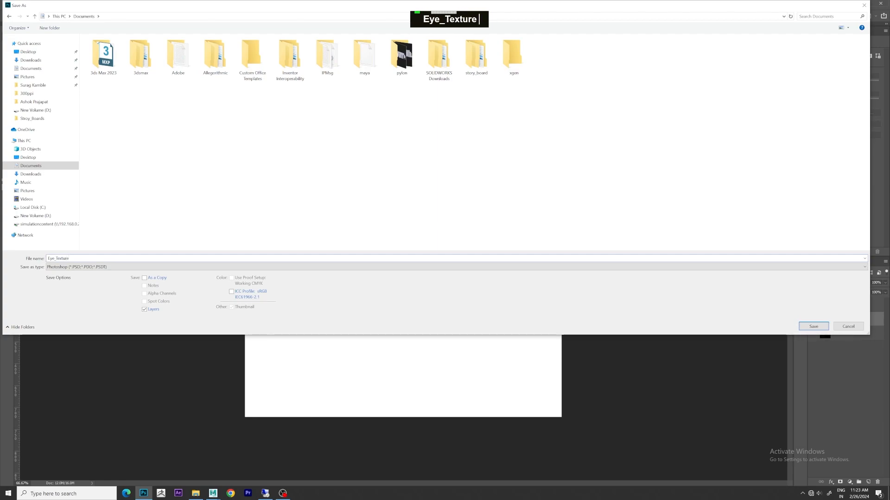
{"action": "left_click", "coordinate": [324, 267]}
{"action": "left_click", "coordinate": [324, 327]}
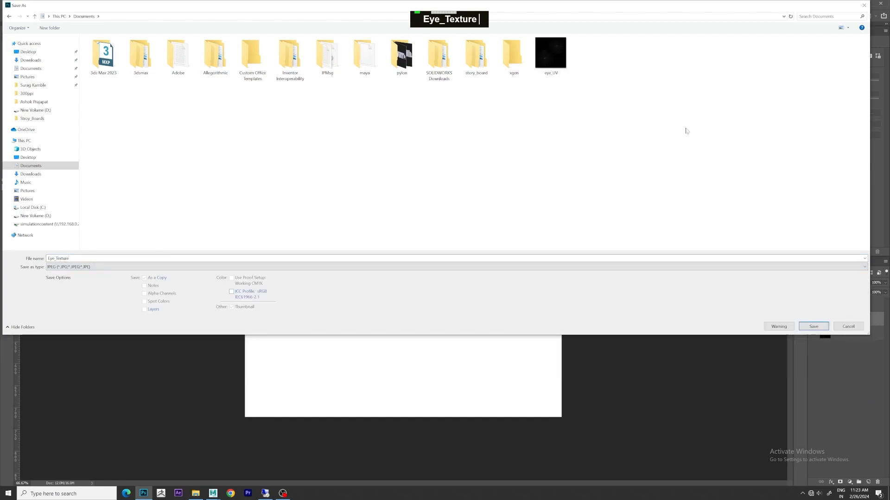
{"action": "left_click", "coordinate": [813, 326]}
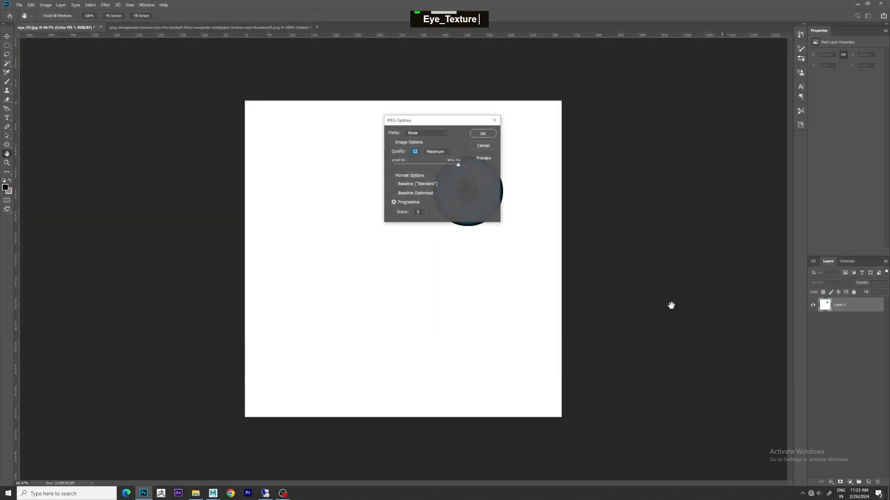
{"action": "left_click", "coordinate": [482, 135]}
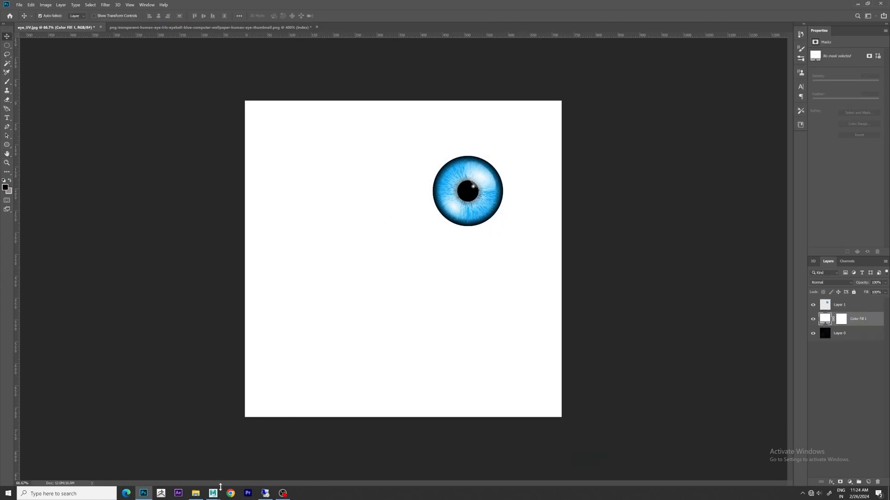
Switch to Maya and change the workspace from UV Editing to Maya Classic
{"action": "mouse_move", "coordinate": [214, 492]}
{"action": "left_click", "coordinate": [255, 464]}
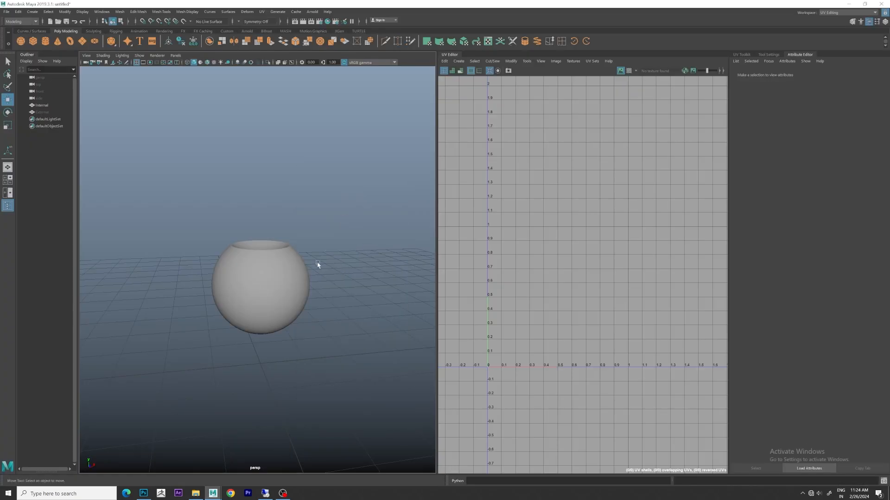
{"action": "scroll", "coordinate": [336, 267], "scroll_direction": "down", "scroll_amount": 2}
{"action": "left_click_drag", "start_coordinate": [330, 270], "coordinate": [452, 231], "text": "alt"}
{"action": "left_click", "coordinate": [839, 13]}
{"action": "left_click", "coordinate": [834, 30]}
Select the Internal mesh and delete its construction history
{"action": "scroll", "coordinate": [546, 224], "scroll_direction": "down", "scroll_amount": 1}
{"action": "middle_click_drag", "start_coordinate": [546, 224], "coordinate": [542, 263], "text": "alt"}
{"action": "left_click_drag", "start_coordinate": [542, 263], "coordinate": [467, 252], "text": "alt"}
{"action": "left_click", "coordinate": [466, 253]}
{"action": "middle_click_drag", "start_coordinate": [446, 266], "coordinate": [533, 139], "text": "alt"}
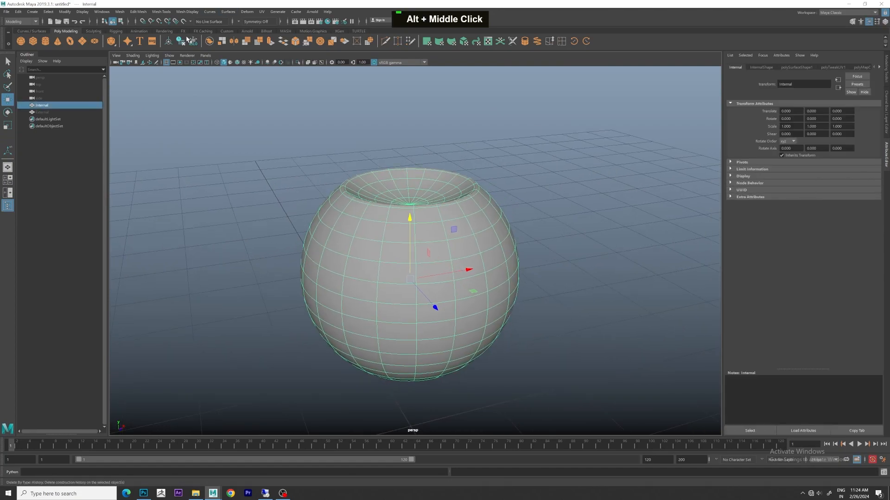
{"action": "double_click", "coordinate": [186, 40]}
{"action": "scroll", "coordinate": [362, 229], "scroll_direction": "down", "scroll_amount": 1}
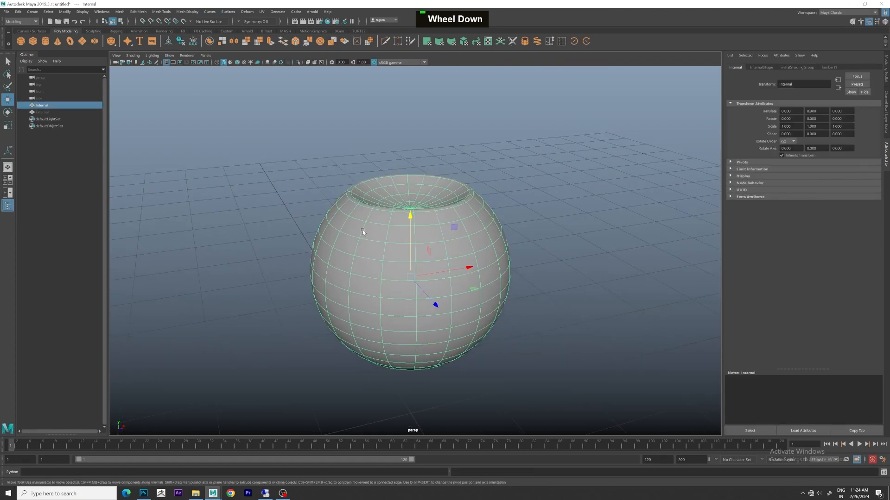
Assign a new Arnold aiStandardSurface material to the Internal mesh
{"action": "right_click", "coordinate": [362, 229]}
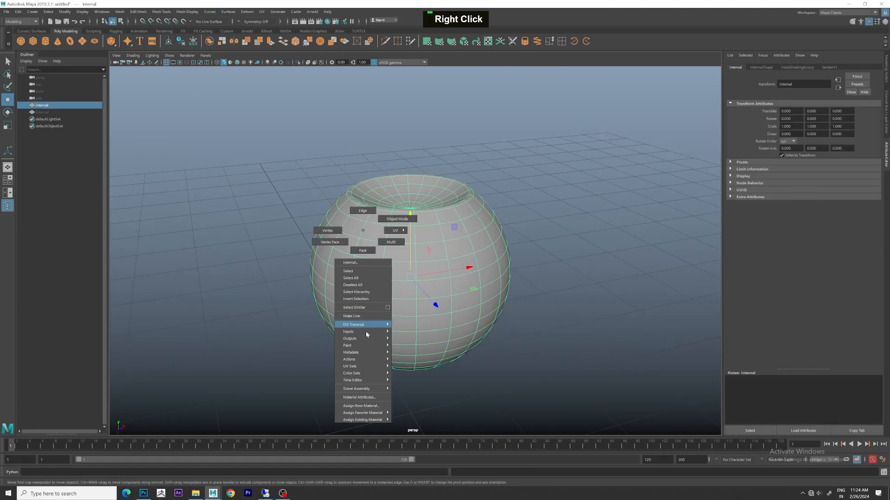
{"action": "left_click", "coordinate": [367, 407]}
{"action": "left_click", "coordinate": [327, 221]}
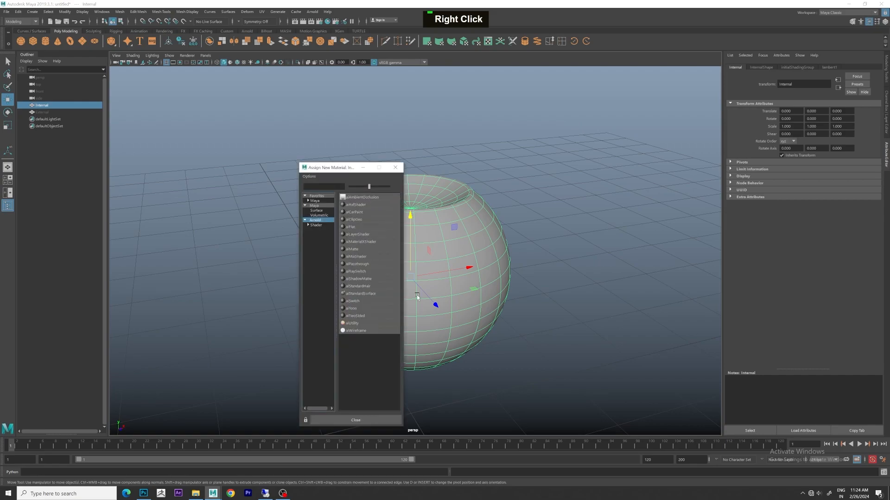
{"action": "left_click", "coordinate": [361, 294]}
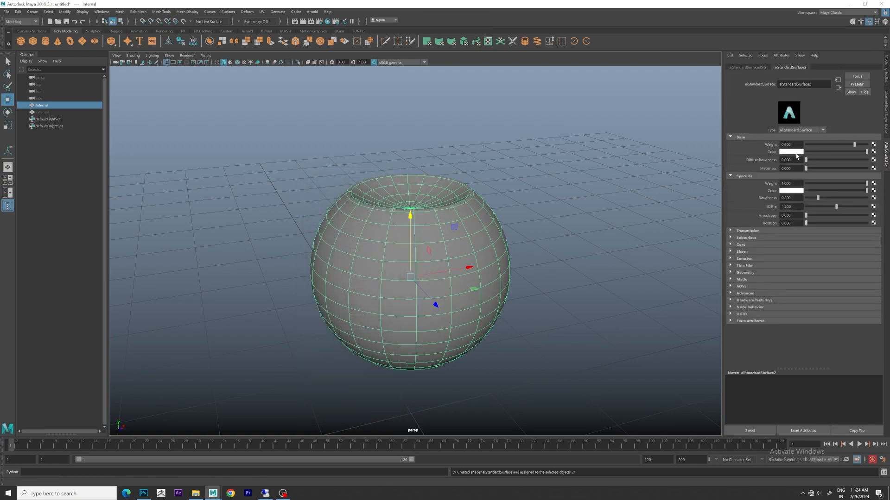
Connect a File texture to the material's Base Color and load Eye_Texture.jpg from the Documents folder
{"action": "left_click", "coordinate": [874, 152]}
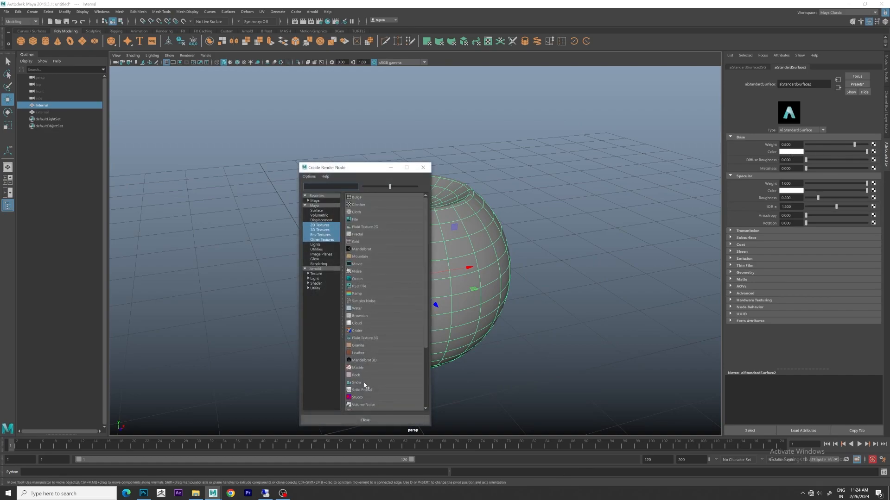
{"action": "scroll", "coordinate": [366, 228], "scroll_direction": "up", "scroll_amount": 1}
{"action": "left_click", "coordinate": [366, 220]}
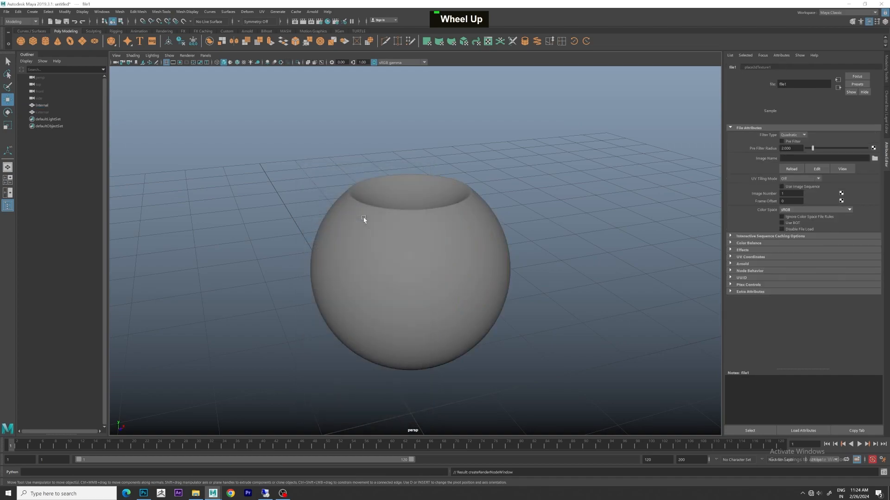
{"action": "left_click", "coordinate": [874, 158]}
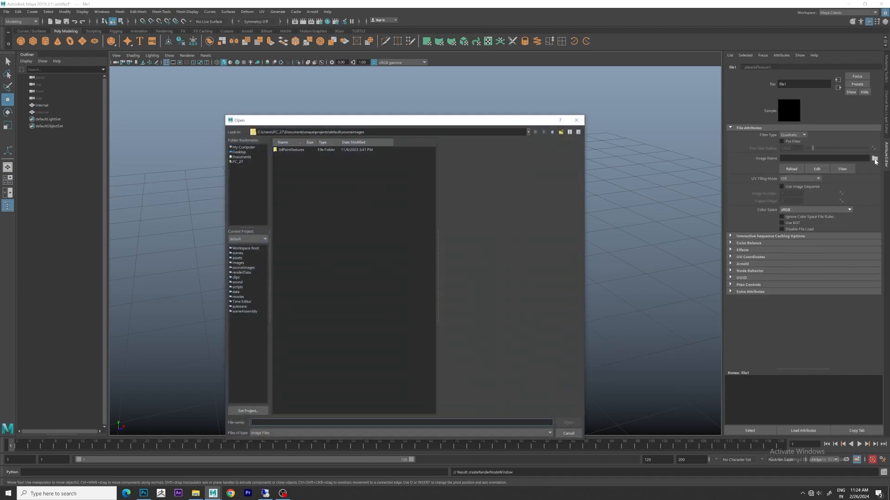
{"action": "left_click", "coordinate": [244, 147]}
{"action": "left_click", "coordinate": [298, 161]}
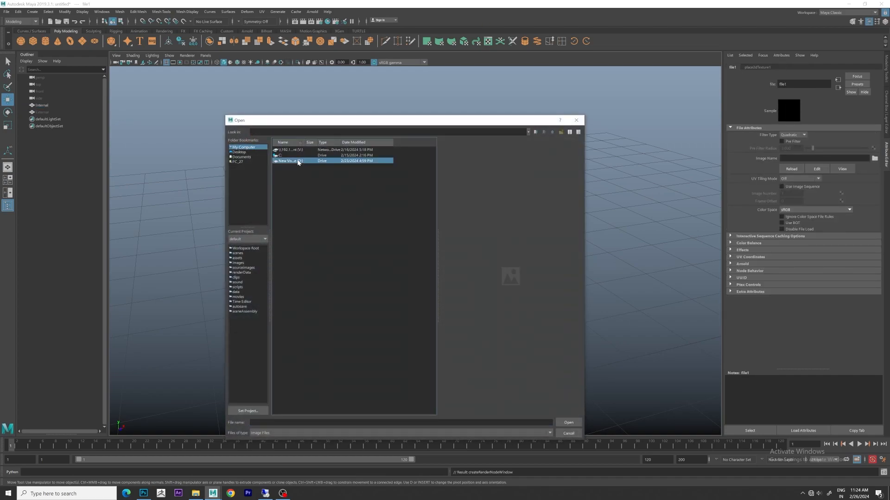
{"action": "left_click", "coordinate": [238, 162]}
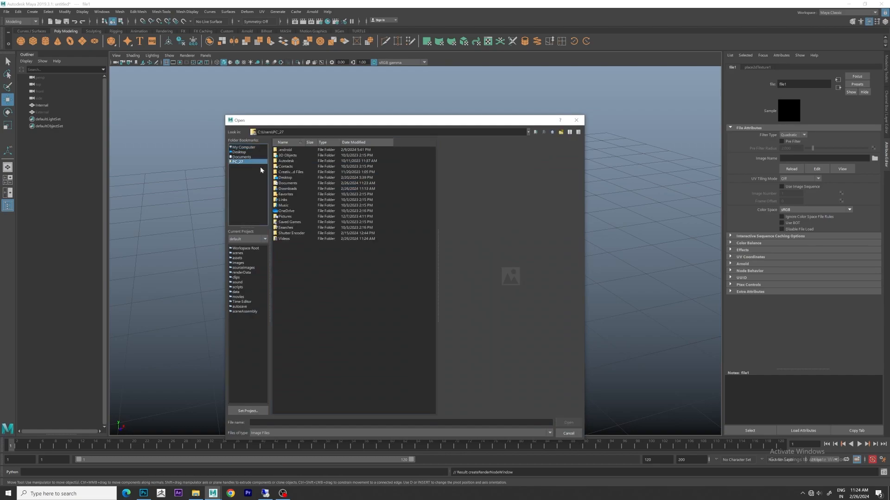
{"action": "double_click", "coordinate": [288, 183]}
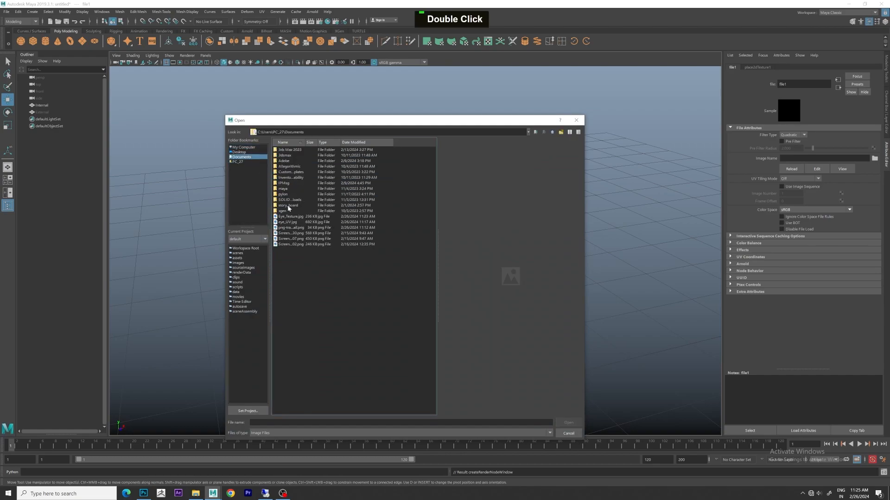
{"action": "left_click", "coordinate": [288, 217]}
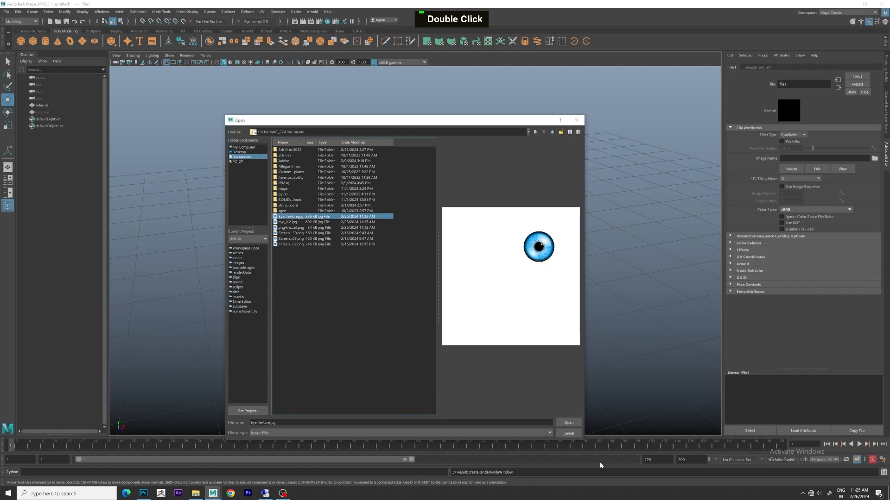
{"action": "left_click", "coordinate": [568, 422]}
{"action": "double_click", "coordinate": [704, 144]}
Turn on textured shading in the perspective viewport
{"action": "scroll", "coordinate": [500, 184], "scroll_direction": "down", "scroll_amount": 3, "text": "alt"}
{"action": "left_click_drag", "start_coordinate": [500, 184], "coordinate": [471, 193], "text": "alt"}
{"action": "middle_click_drag", "start_coordinate": [161, 102], "coordinate": [179, 90], "text": "alt"}
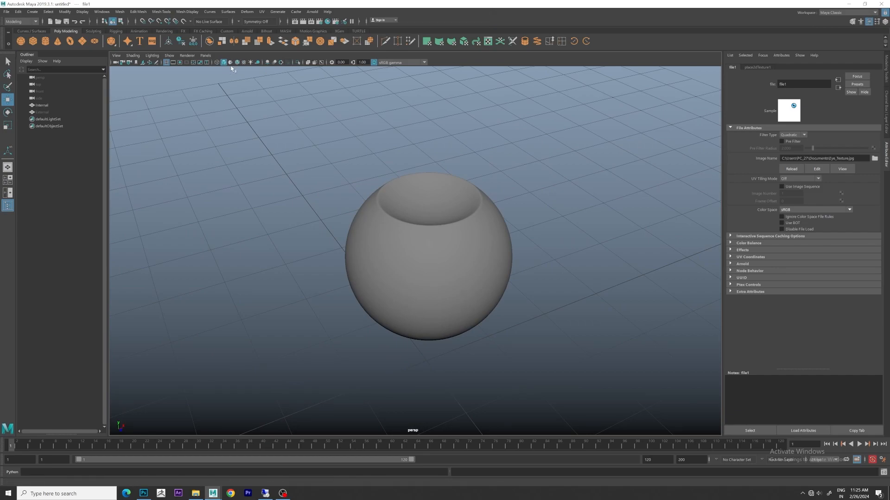
{"action": "left_click", "coordinate": [230, 62]}
{"action": "key", "text": "6"}
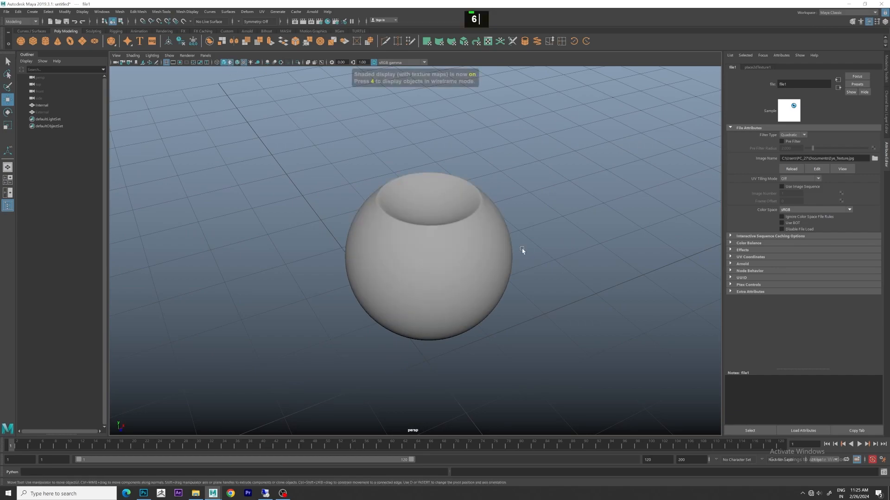
{"action": "left_click", "coordinate": [366, 141]}
Examine the Internal mesh in the viewport and check the file texture connected to its material's Base Color
{"action": "mouse_move", "coordinate": [469, 159]}
{"action": "left_mouse_down", "text": "alt"}
{"action": "mouse_move", "coordinate": [504, 209]}
{"action": "mouse_move", "coordinate": [530, 210]}
{"action": "mouse_move", "coordinate": [484, 209]}
{"action": "mouse_move", "coordinate": [489, 225]}
{"action": "left_mouse_up", "text": "alt"}
{"action": "left_click", "coordinate": [482, 213]}
{"action": "middle_click_drag", "start_coordinate": [486, 221], "coordinate": [429, 219], "text": "alt"}
{"action": "left_click_drag", "start_coordinate": [429, 220], "coordinate": [560, 215], "text": "alt"}
{"action": "scroll", "coordinate": [498, 203], "scroll_direction": "down", "scroll_amount": 3}
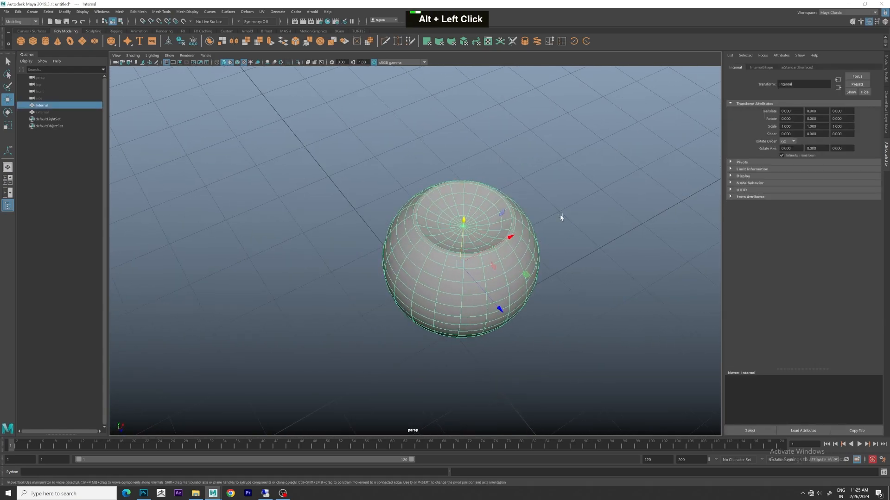
{"action": "middle_click_drag", "start_coordinate": [560, 215], "coordinate": [501, 181], "text": "alt"}
{"action": "left_click", "coordinate": [800, 67]}
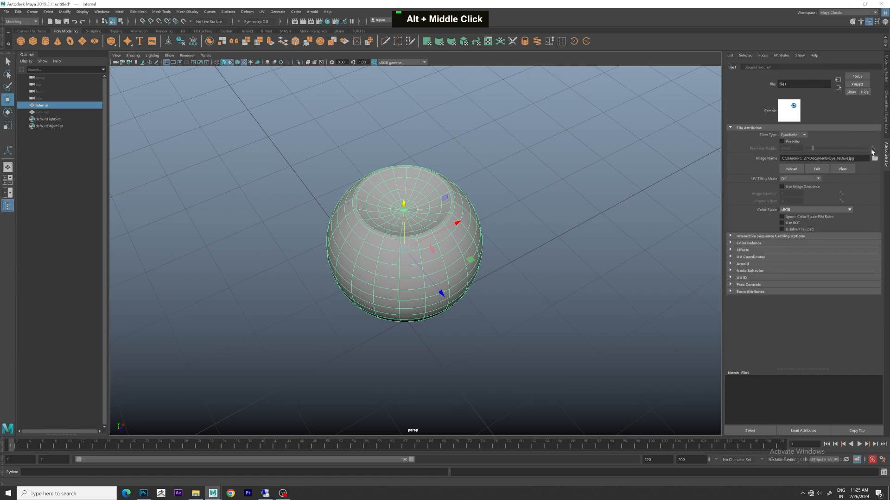
{"action": "scroll", "coordinate": [576, 163], "scroll_direction": "up", "scroll_amount": 2}
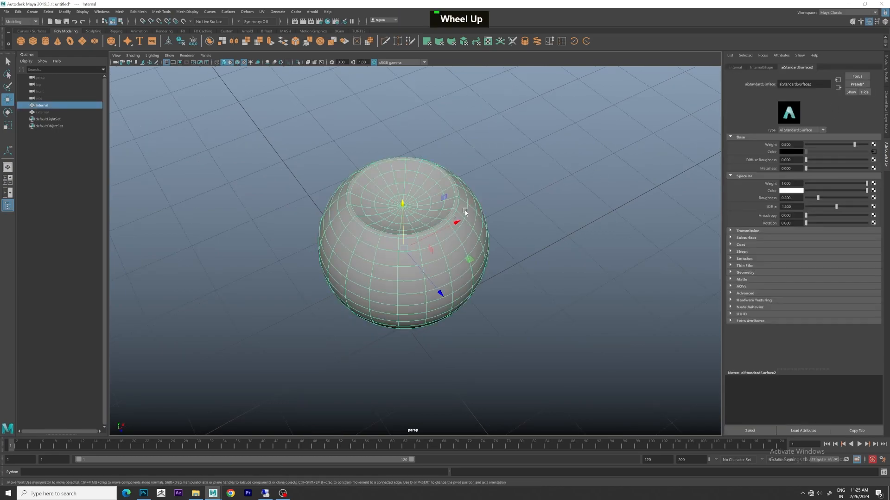
{"action": "left_click_drag", "start_coordinate": [466, 212], "coordinate": [332, 197], "text": "alt"}
{"action": "middle_click_drag", "start_coordinate": [332, 196], "coordinate": [395, 176], "text": "alt"}
{"action": "left_click_drag", "start_coordinate": [395, 177], "coordinate": [324, 92], "text": "alt"}
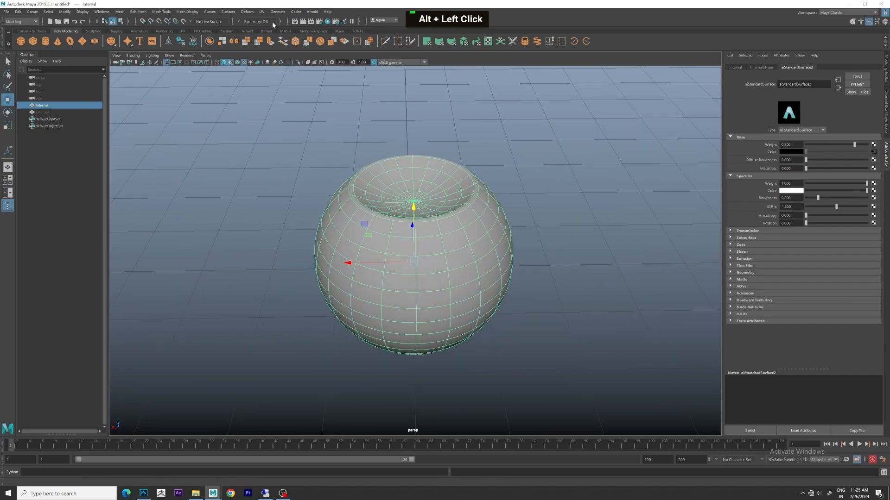
Add an Arnold Physical Sky to light the scene
{"action": "left_click", "coordinate": [247, 31]}
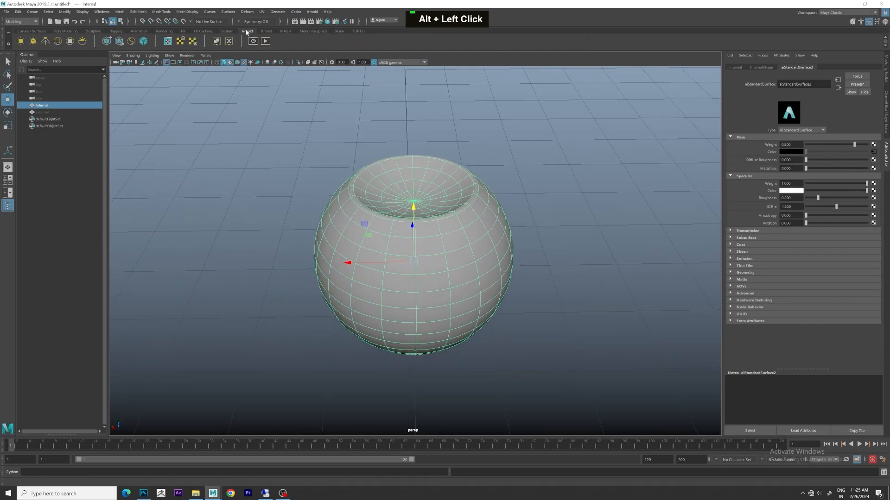
{"action": "left_click", "coordinate": [82, 42]}
{"action": "scroll", "coordinate": [453, 185], "scroll_direction": "down", "scroll_amount": 2}
{"action": "left_click_drag", "start_coordinate": [453, 184], "coordinate": [457, 194], "text": "alt"}
{"action": "middle_click_drag", "start_coordinate": [458, 194], "coordinate": [505, 171], "text": "alt"}
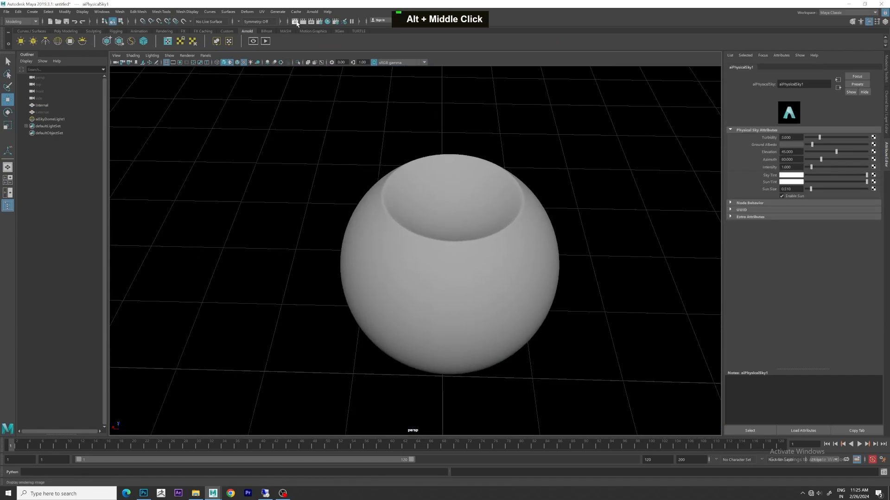
Render the textured Internal mesh in the Arnold RenderView and orbit the camera to face the iris
{"action": "left_click", "coordinate": [312, 12]}
{"action": "left_click", "coordinate": [320, 19]}
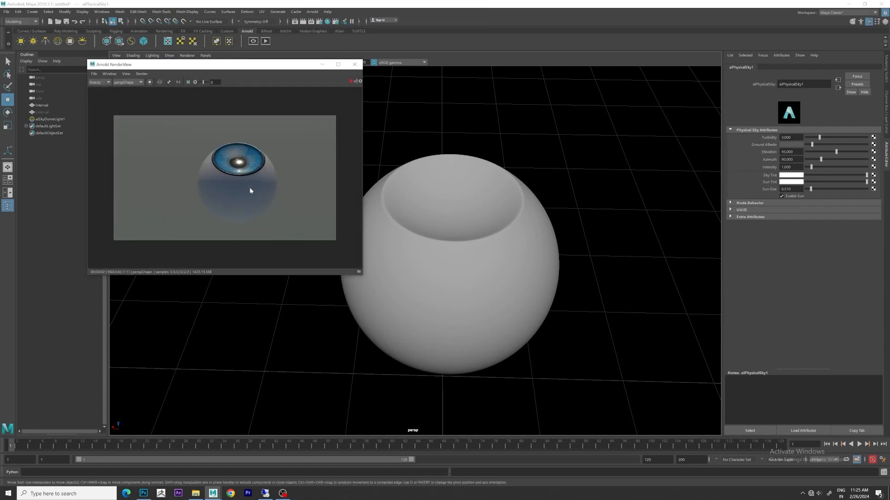
{"action": "scroll", "coordinate": [276, 169], "scroll_direction": "up", "scroll_amount": 2}
{"action": "scroll", "coordinate": [237, 175], "scroll_direction": "down", "scroll_amount": 2}
{"action": "scroll", "coordinate": [238, 174], "scroll_direction": "up", "scroll_amount": 2}
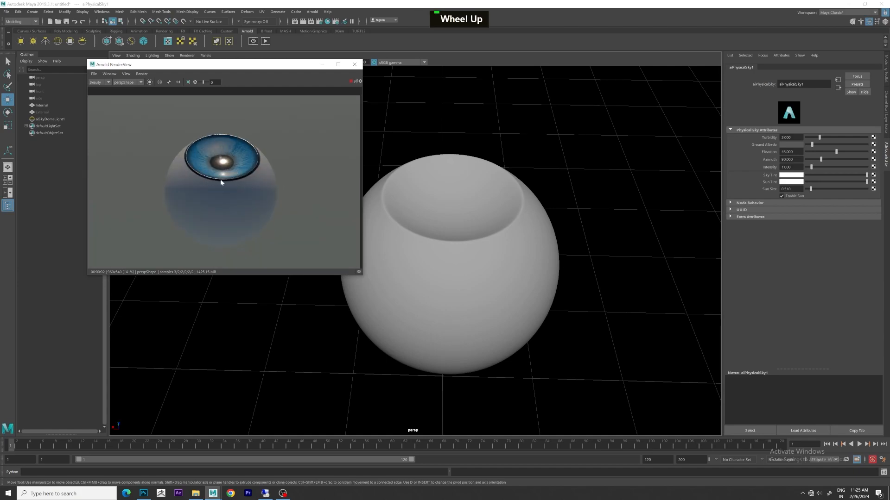
{"action": "left_click_drag", "start_coordinate": [294, 193], "coordinate": [316, 189], "text": "alt"}
{"action": "left_click_drag", "start_coordinate": [539, 225], "coordinate": [543, 242], "text": "alt"}
{"action": "middle_click_drag", "start_coordinate": [544, 242], "coordinate": [574, 201], "text": "alt"}
{"action": "left_click_drag", "start_coordinate": [574, 200], "coordinate": [568, 227], "text": "alt"}
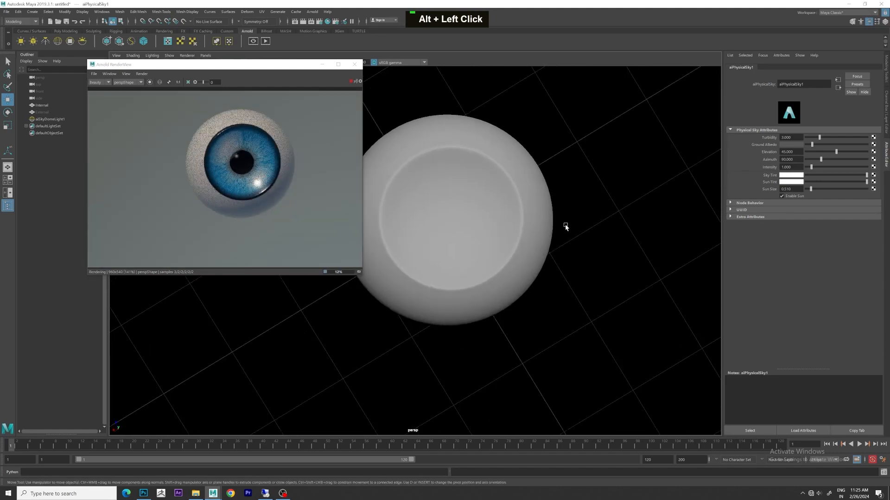
Unhide the External sphere, replace its material settings with the Glass preset, and check the render from another angle
{"action": "left_click", "coordinate": [47, 112]}
{"action": "key", "text": "h"}
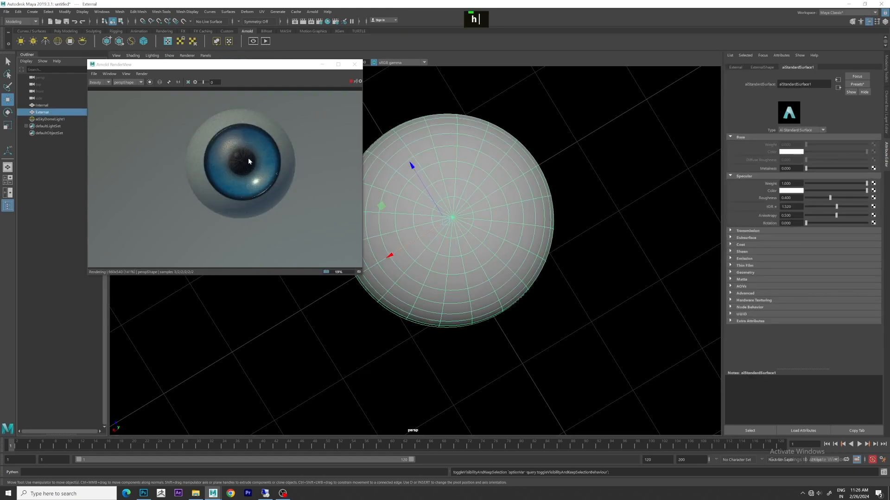
{"action": "left_click", "coordinate": [856, 84]}
{"action": "mouse_move", "coordinate": [836, 213]}
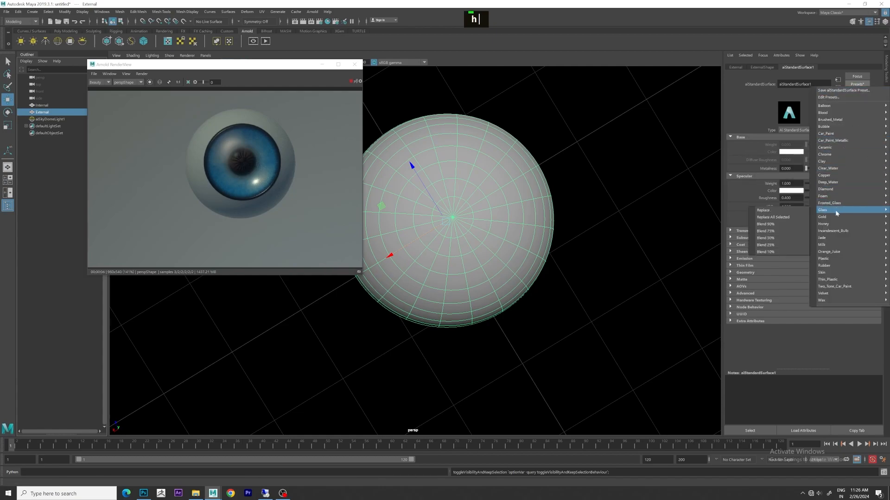
{"action": "left_click", "coordinate": [779, 210]}
{"action": "key", "text": "alt"}
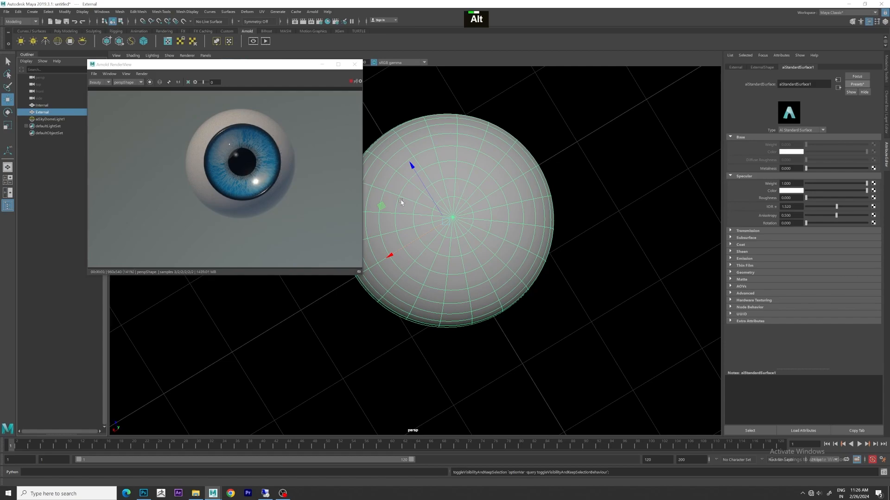
{"action": "mouse_move", "coordinate": [621, 225]}
{"action": "left_mouse_down", "text": "alt"}
{"action": "mouse_move", "coordinate": [646, 235]}
{"action": "mouse_move", "coordinate": [602, 234]}
{"action": "mouse_move", "coordinate": [615, 230]}
{"action": "left_mouse_up", "text": "alt"}
{"action": "scroll", "coordinate": [607, 237], "scroll_direction": "down", "scroll_amount": 1}
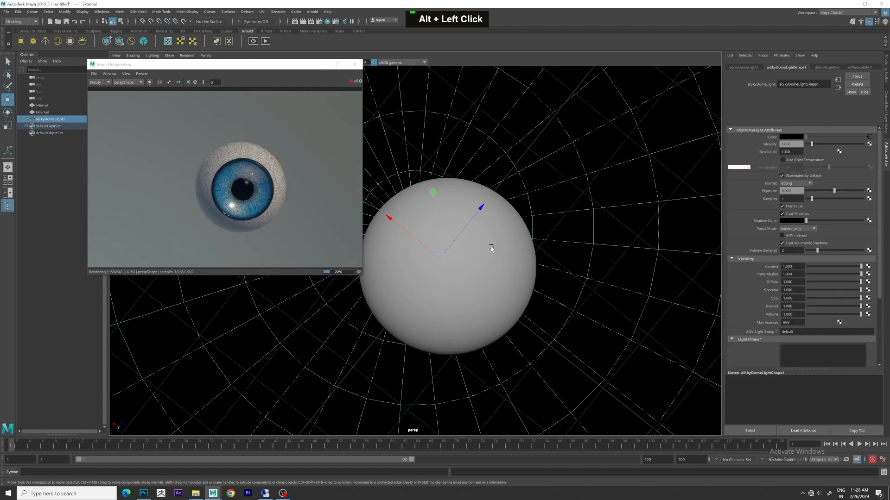
Reselect the External sphere and freely rotate it around the Internal mesh to check its effect in the live render
{"action": "key", "text": "ctrl+z"}
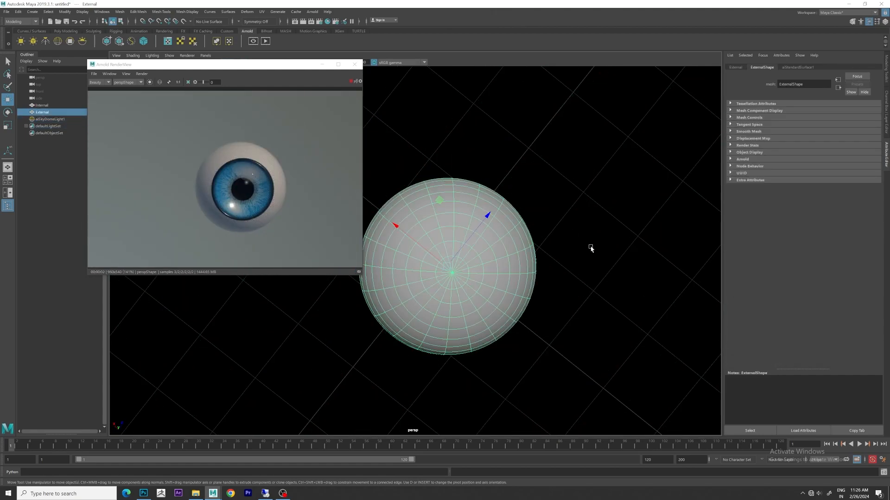
{"action": "key", "text": "e"}
{"action": "left_click_drag", "start_coordinate": [513, 253], "coordinate": [483, 254]}
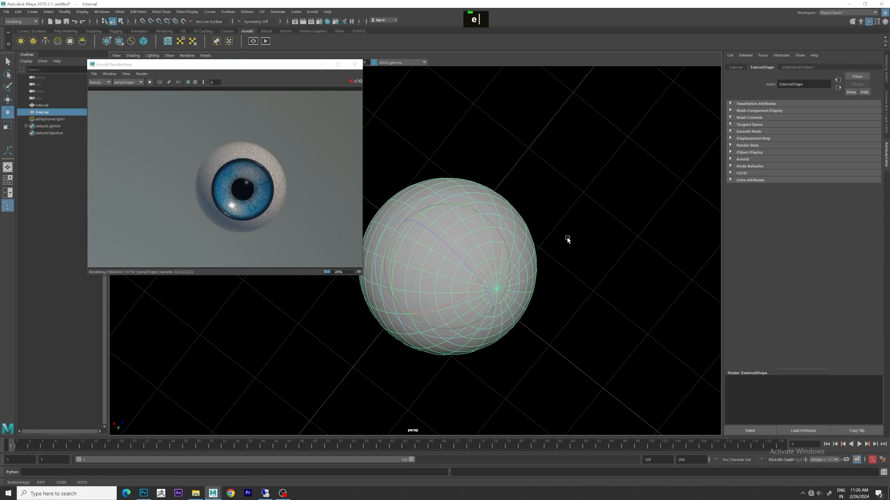
Select the sky dome light, view the eyeball from another angle, and raise the light's intensity to 2
{"action": "left_click", "coordinate": [592, 243]}
{"action": "left_click_drag", "start_coordinate": [571, 234], "coordinate": [544, 165], "text": "alt"}
{"action": "scroll", "coordinate": [566, 224], "scroll_direction": "down", "scroll_amount": 2}
{"action": "scroll", "coordinate": [576, 230], "scroll_direction": "down", "scroll_amount": 3}
{"action": "scroll", "coordinate": [546, 235], "scroll_direction": "up", "scroll_amount": 2}
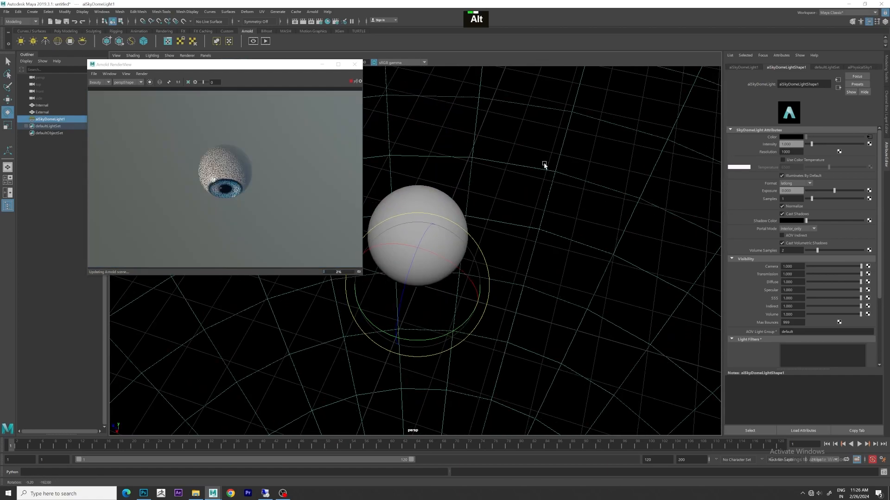
{"action": "scroll", "coordinate": [526, 179], "scroll_direction": "up", "scroll_amount": 3}
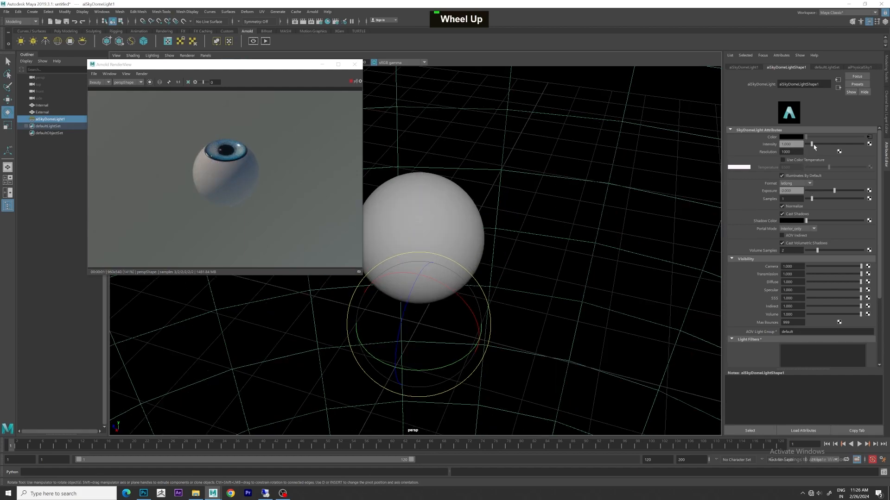
{"action": "left_click_drag", "start_coordinate": [814, 147], "coordinate": [817, 147]}
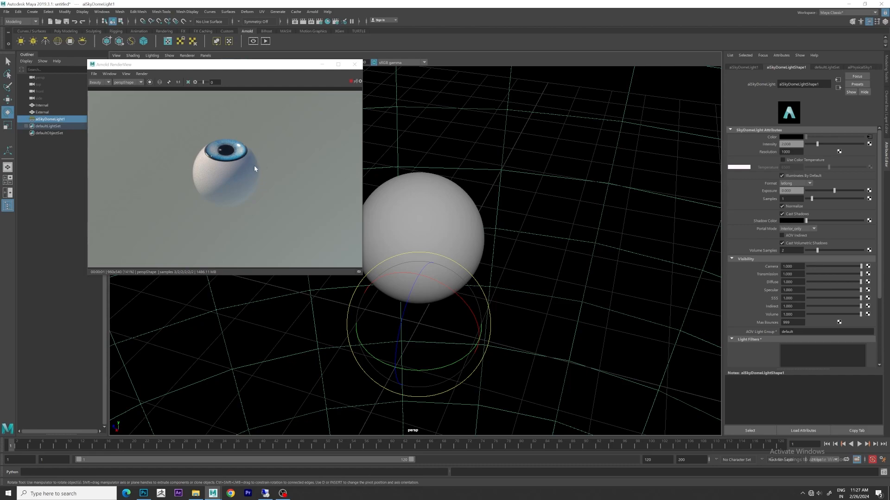
Stop the Arnold render and close the RenderView window
{"action": "left_click", "coordinate": [350, 83]}
{"action": "left_click", "coordinate": [354, 64]}
{"action": "scroll", "coordinate": [489, 227], "scroll_direction": "down", "scroll_amount": 2}
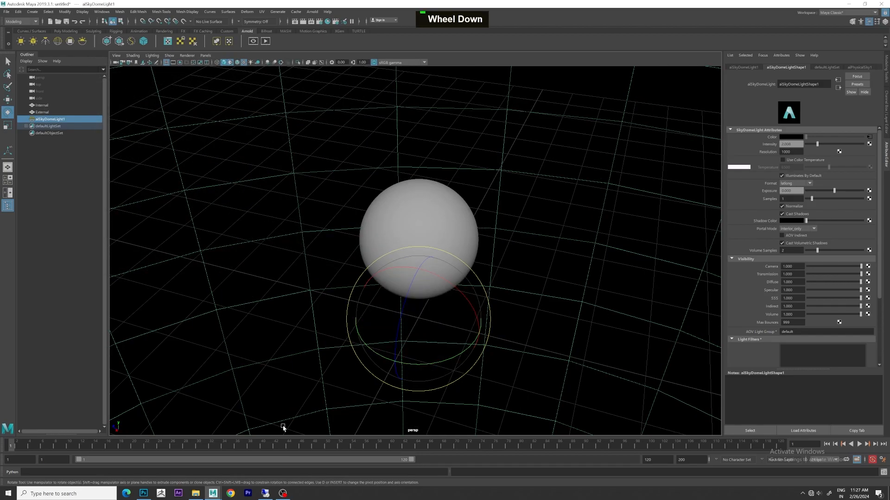
Turn off the default material display so the viewport shows the eyeball's own iris texture and glass
{"action": "left_click_drag", "start_coordinate": [430, 181], "coordinate": [512, 139], "text": "alt"}
{"action": "left_click", "coordinate": [230, 62]}
{"action": "scroll", "coordinate": [391, 133], "scroll_direction": "up", "scroll_amount": 2}
{"action": "middle_click_drag", "start_coordinate": [513, 139], "coordinate": [449, 125], "text": "alt"}
{"action": "left_click_drag", "start_coordinate": [459, 143], "coordinate": [479, 145], "text": "alt"}
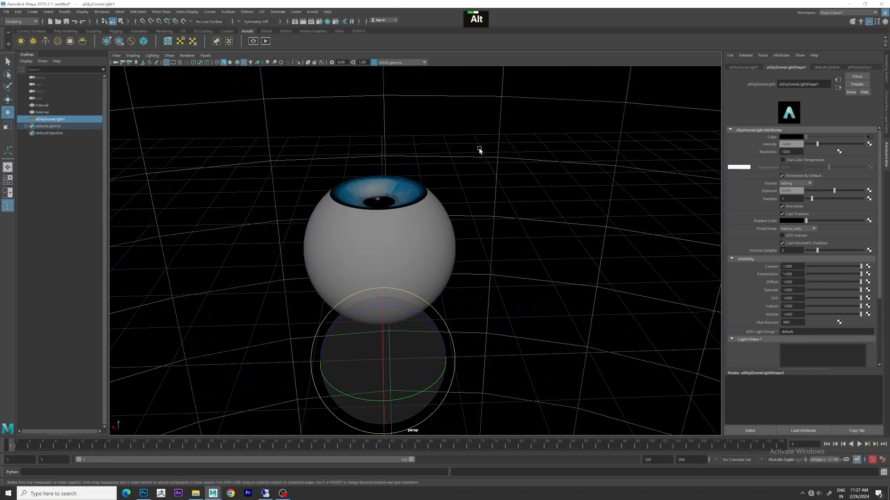
{"action": "middle_click_drag", "start_coordinate": [478, 151], "coordinate": [481, 125], "text": "alt"}
Select the External glass sphere and freely rotate it over the iris
{"action": "left_click", "coordinate": [411, 190]}
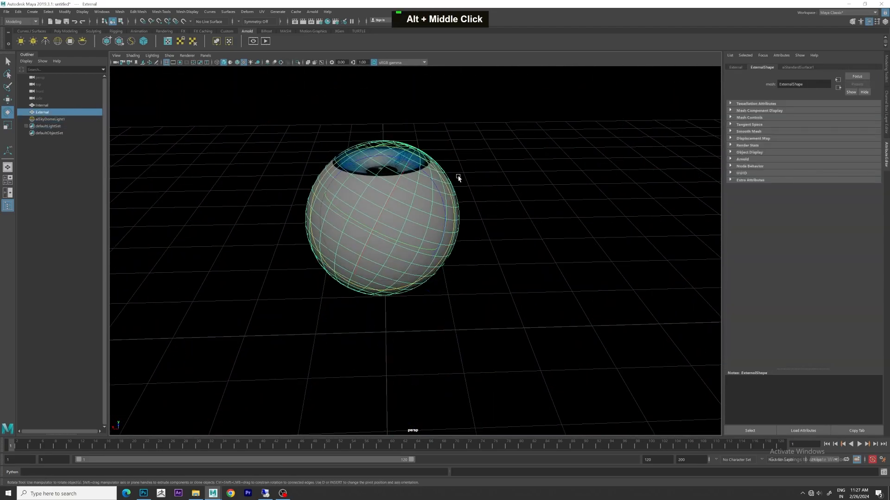
{"action": "left_click_drag", "start_coordinate": [428, 166], "coordinate": [394, 152]}
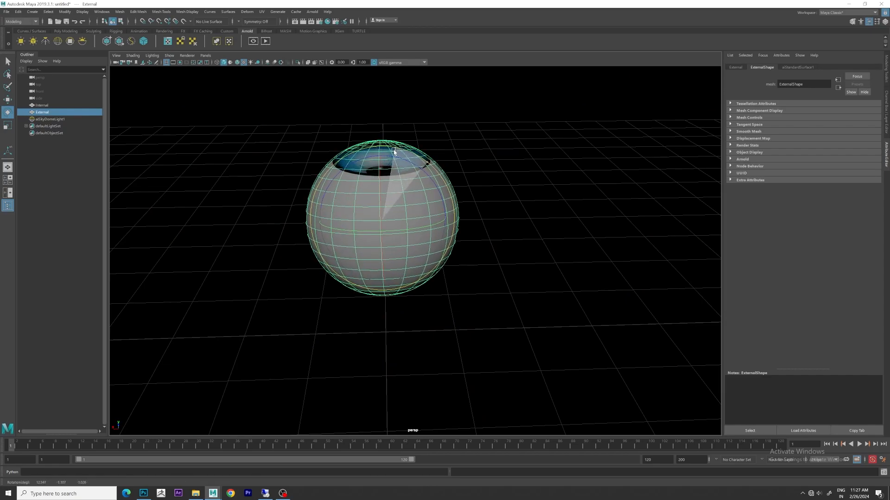
Show wireframe on the shaded eyeball and delete the sky dome light from the scene
{"action": "left_click", "coordinate": [510, 165]}
{"action": "left_click_drag", "start_coordinate": [512, 165], "coordinate": [489, 186], "text": "alt"}
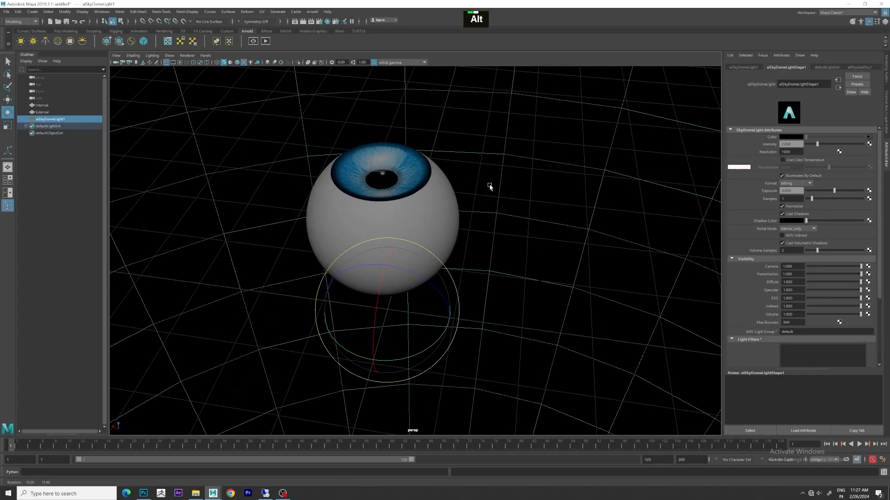
{"action": "mouse_move", "coordinate": [510, 155]}
{"action": "left_mouse_down", "text": "alt"}
{"action": "mouse_move", "coordinate": [538, 153]}
{"action": "mouse_move", "coordinate": [500, 151]}
{"action": "mouse_move", "coordinate": [517, 162]}
{"action": "mouse_move", "coordinate": [505, 165]}
{"action": "left_mouse_up", "text": "alt"}
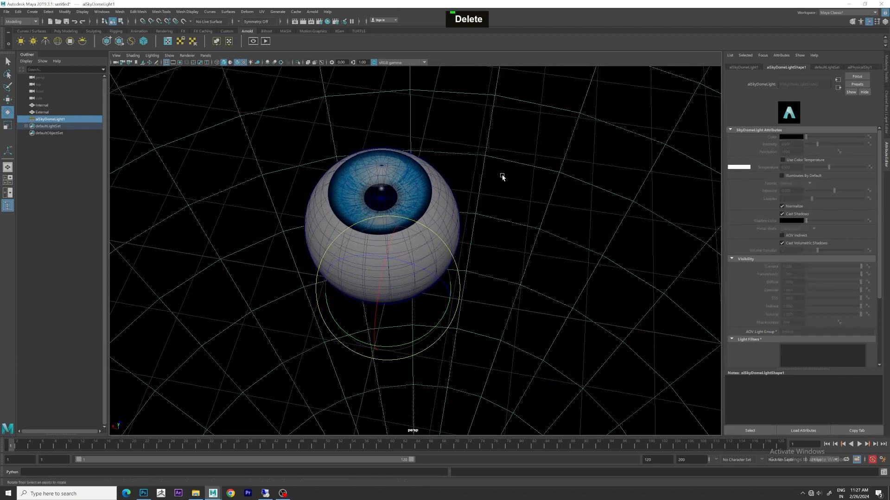
{"action": "key", "text": "Delete"}
Reset the External sphere's Rotate Y and Rotate Z to 0, then deselect it and view the finished eyeball
{"action": "left_click_drag", "start_coordinate": [520, 165], "coordinate": [535, 173], "text": "alt"}
{"action": "middle_click_drag", "start_coordinate": [534, 173], "coordinate": [550, 200], "text": "alt"}
{"action": "scroll", "coordinate": [468, 198], "scroll_direction": "up", "scroll_amount": 3}
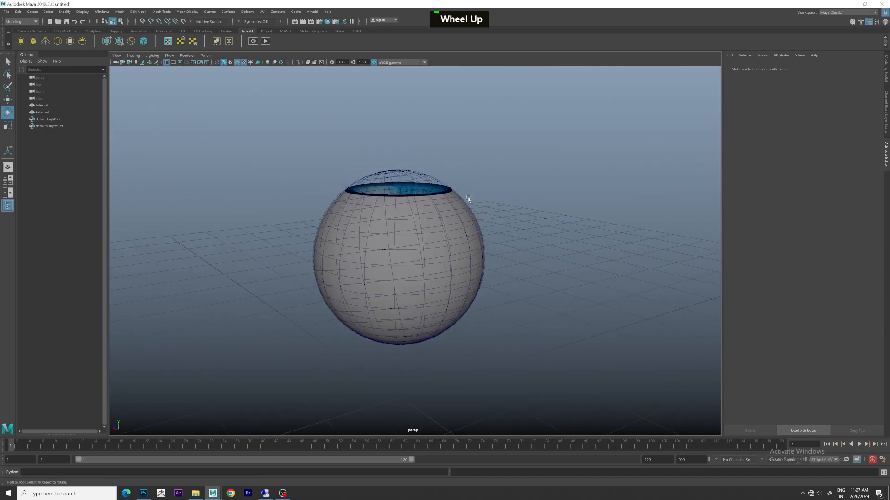
{"action": "scroll", "coordinate": [466, 197], "scroll_direction": "up", "scroll_amount": 1}
{"action": "left_click", "coordinate": [433, 191]}
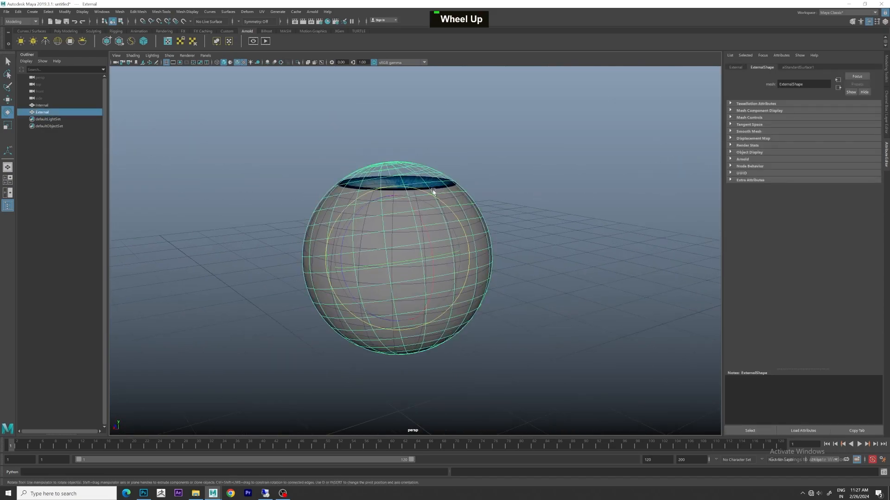
{"action": "left_click", "coordinate": [885, 22]}
{"action": "type", "text": "0"}
{"action": "left_click", "coordinate": [871, 103]}
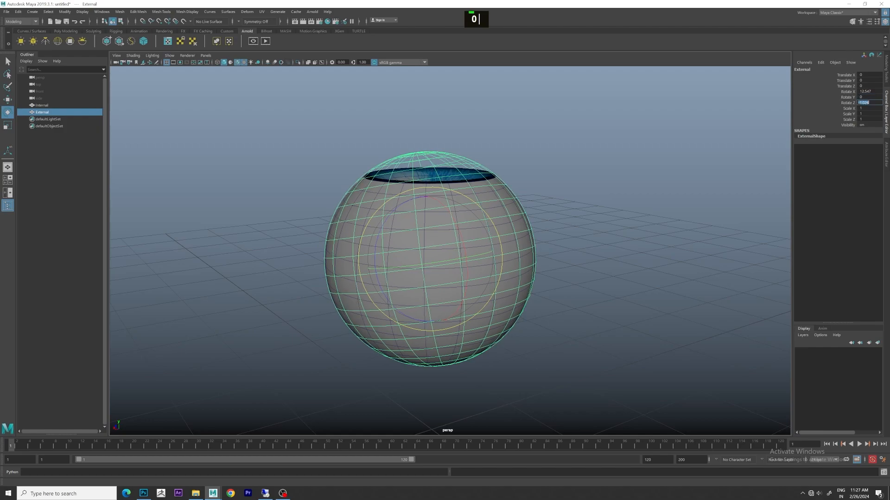
{"action": "type", "text": "0"}
{"action": "left_click", "coordinate": [651, 121]}
{"action": "left_click_drag", "start_coordinate": [652, 121], "coordinate": [540, 145], "text": "alt"}
{"action": "scroll", "coordinate": [577, 137], "scroll_direction": "up", "scroll_amount": 4}
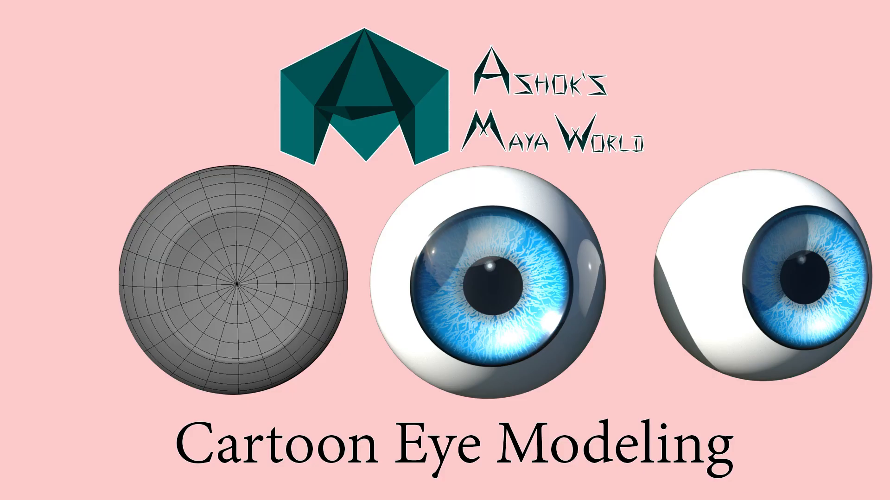